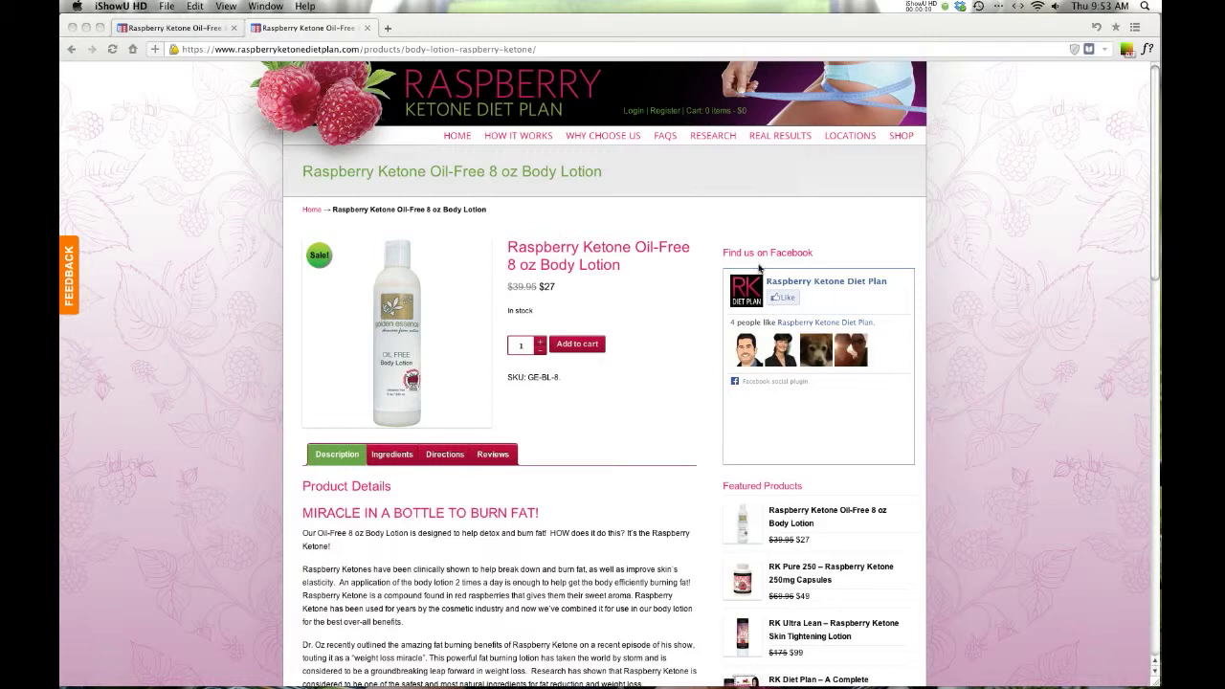
# - Switch to the first tab with the Oil-Free 8 oz Body Lotion page and select its URL path
pyautogui.click(1125, 280)
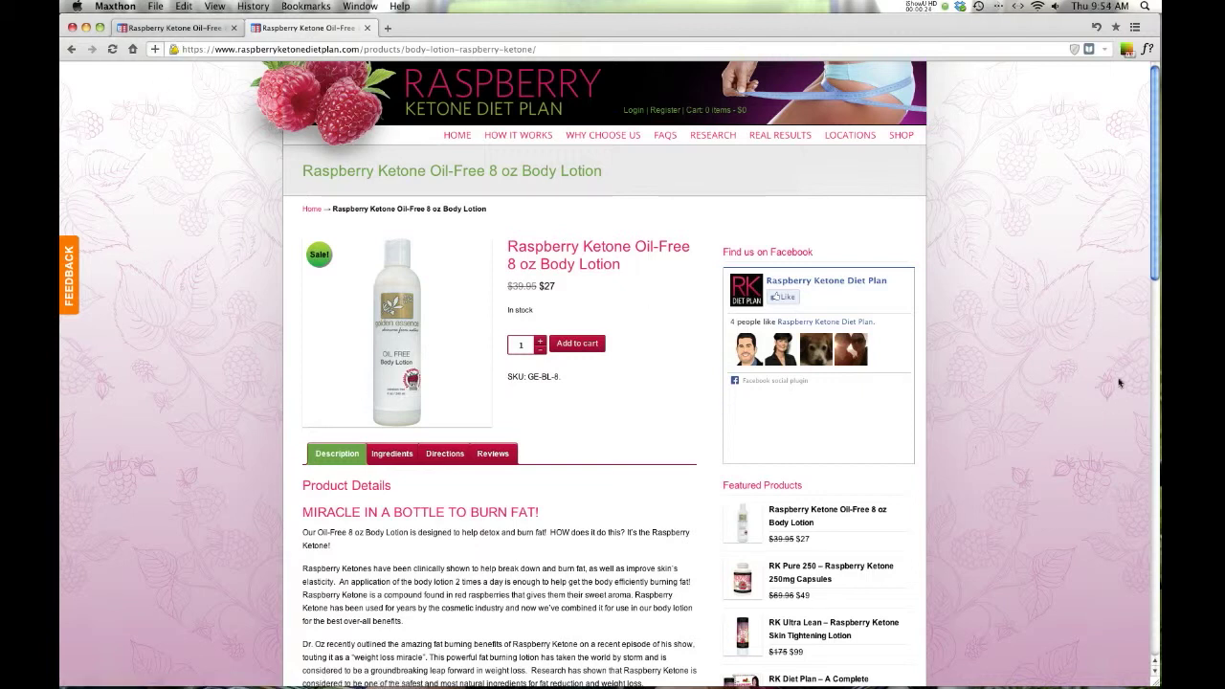
pyautogui.click(169, 29)
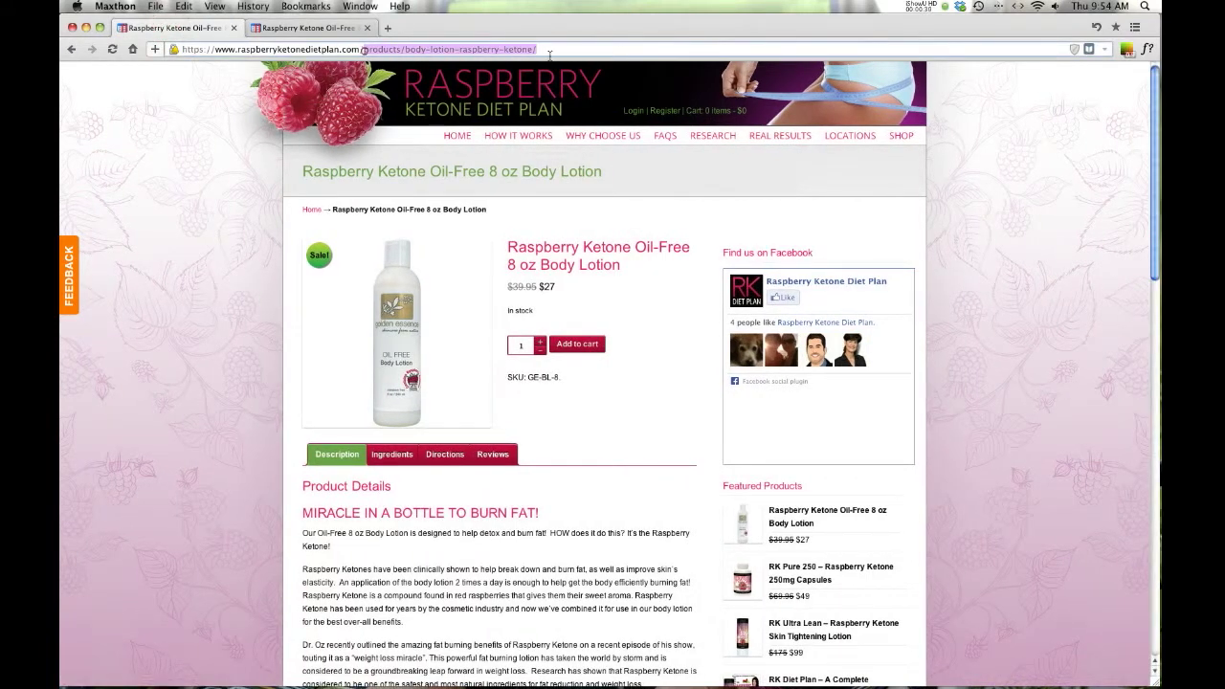
pyautogui.moveTo(364, 50); pyautogui.dragTo(561, 53)
# - Replace the URL path with wp-admin and log in with the prefilled admin credentials
pyautogui.write('wp0')
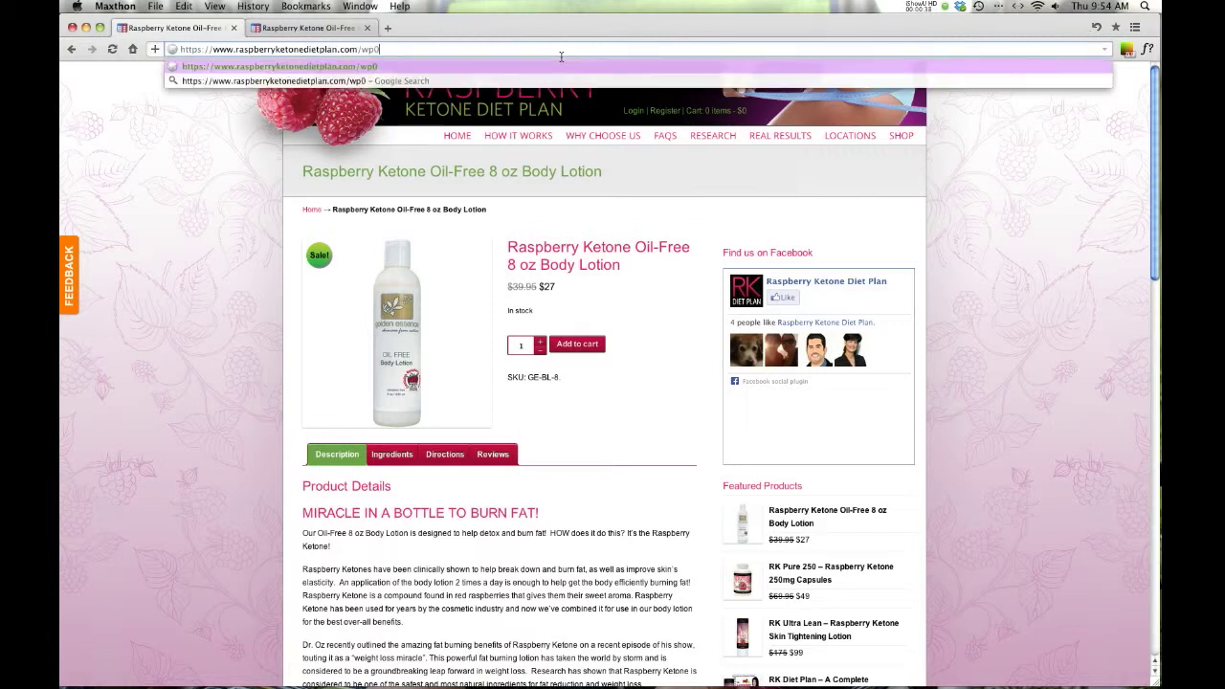
pyautogui.press('BackSpace')
pyautogui.write('-admin')
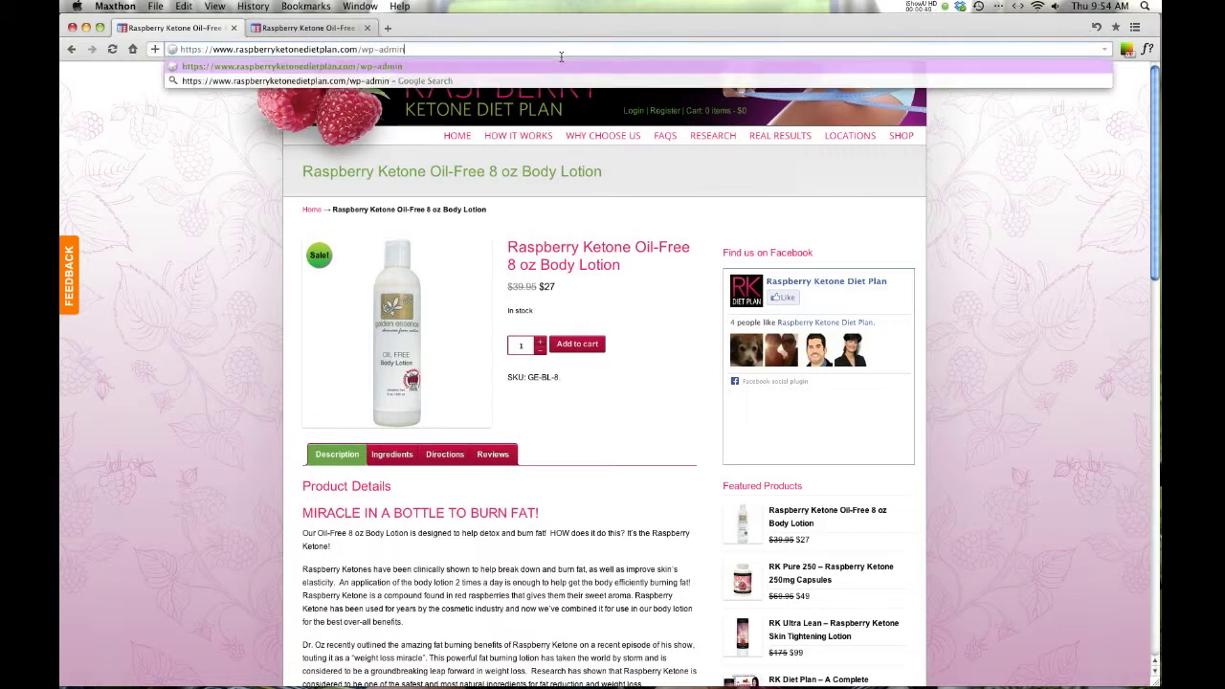
pyautogui.press('Return')
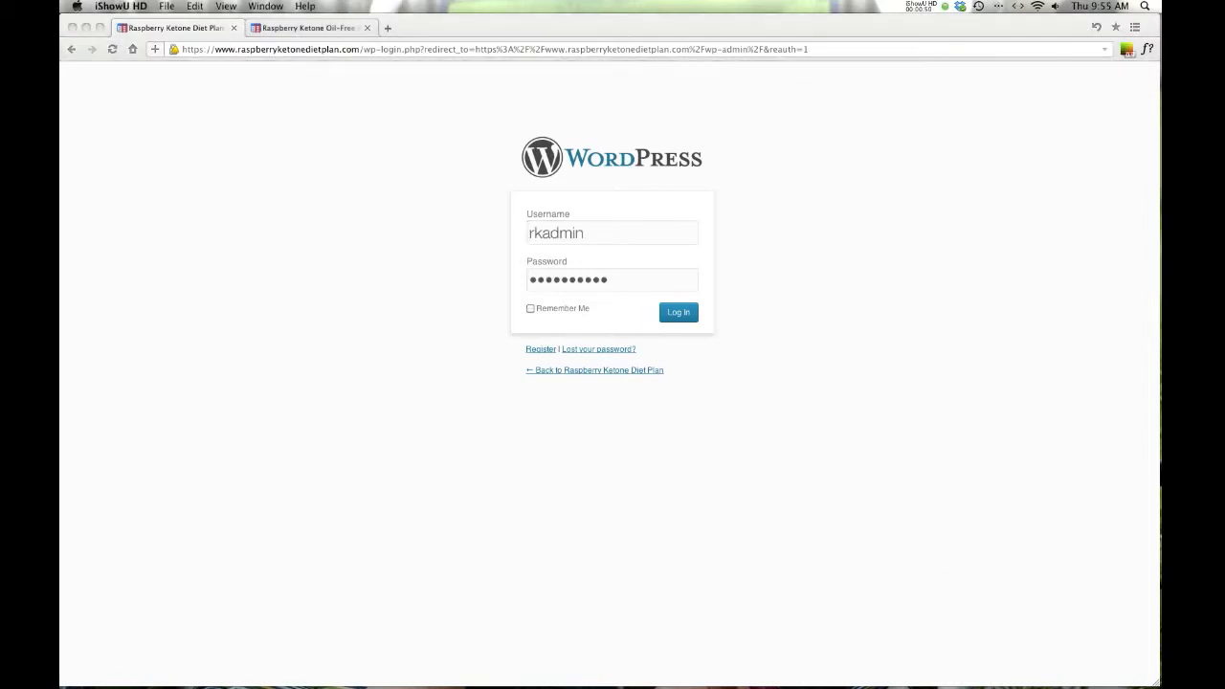
pyautogui.click(931, 534)
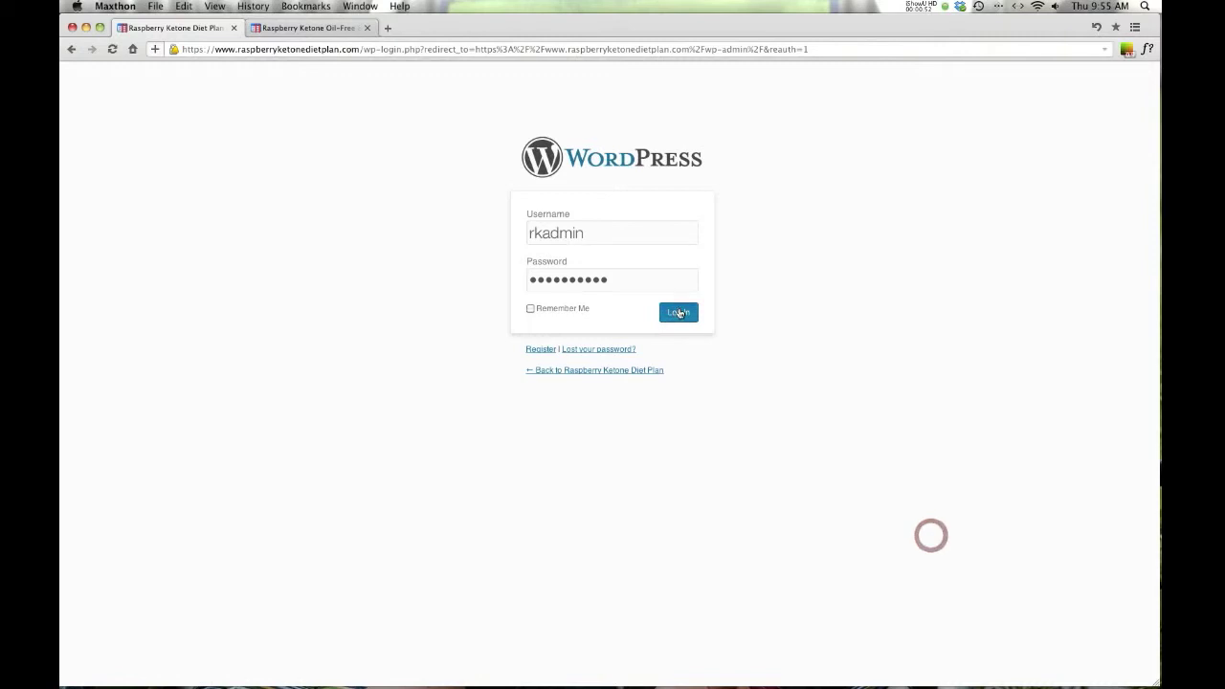
pyautogui.click(679, 312)
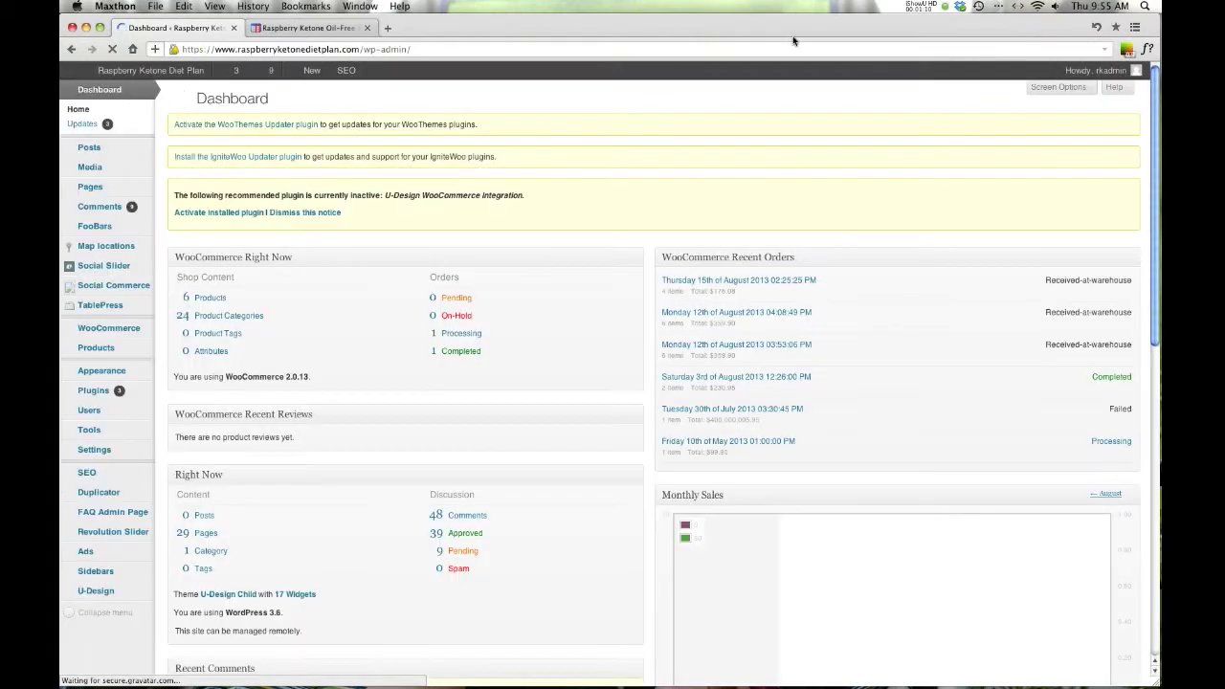
# - Open the U-Design theme options and go to the Lead Generation Window Form code setting
pyautogui.scroll(-4, 227, 356)
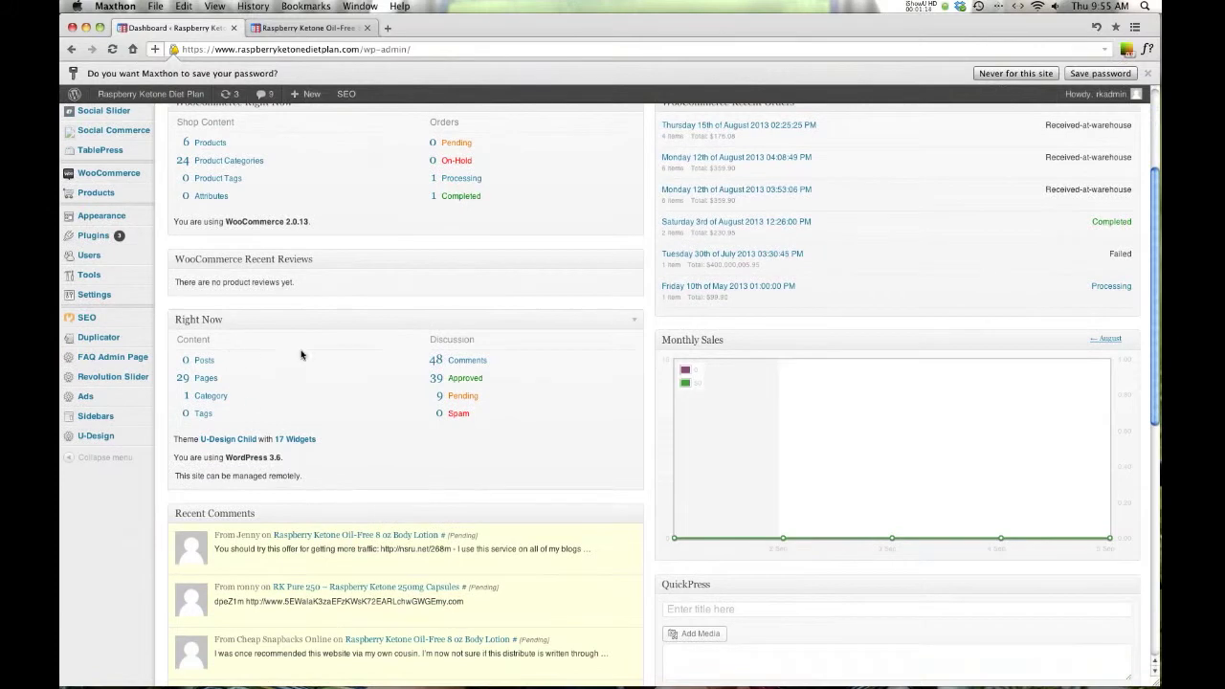
pyautogui.click(86, 435)
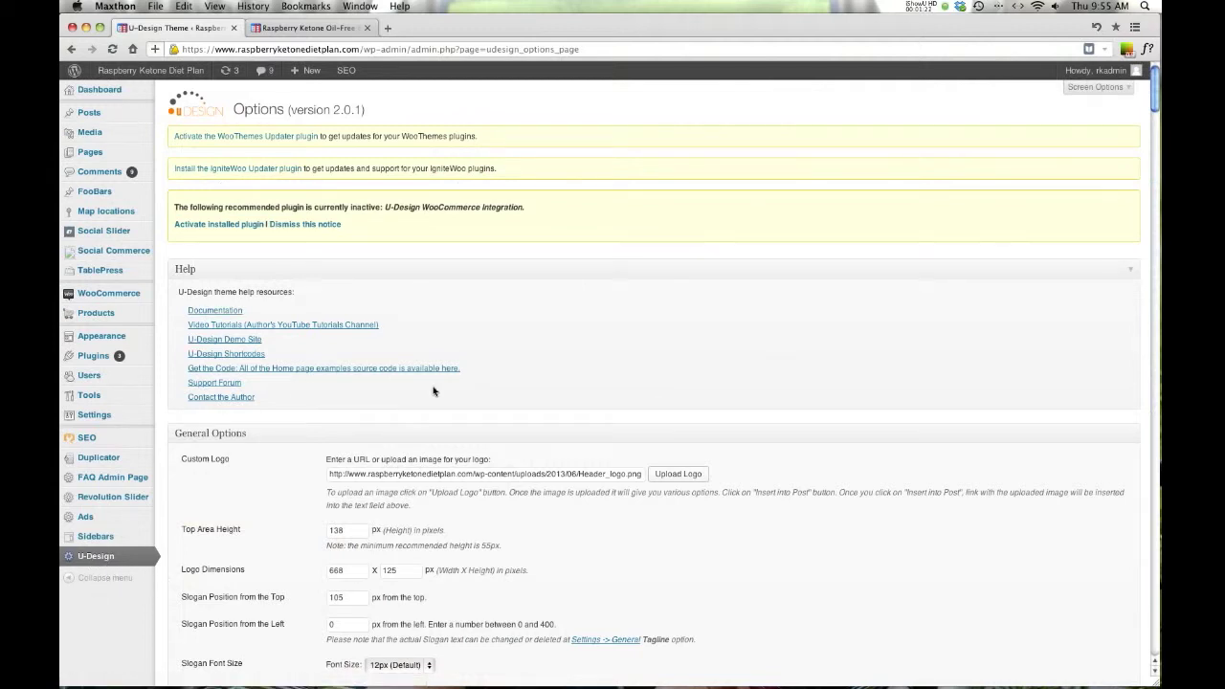
pyautogui.scroll(-20, 821, 321)
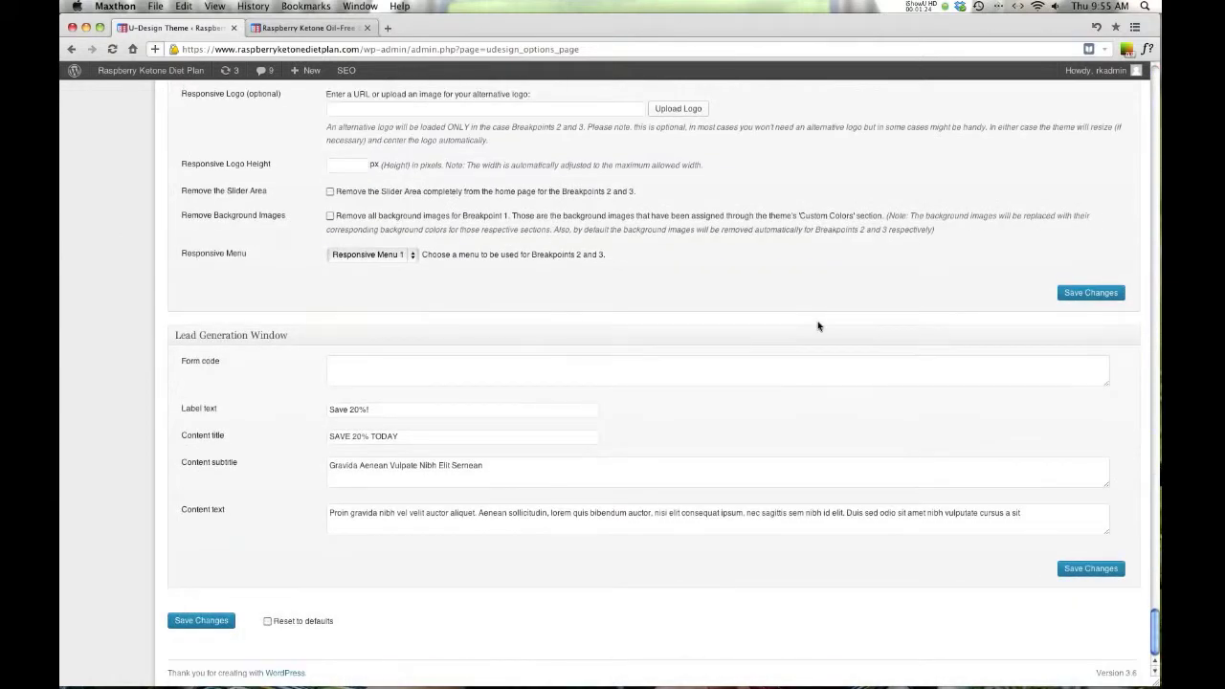
pyautogui.click(356, 381)
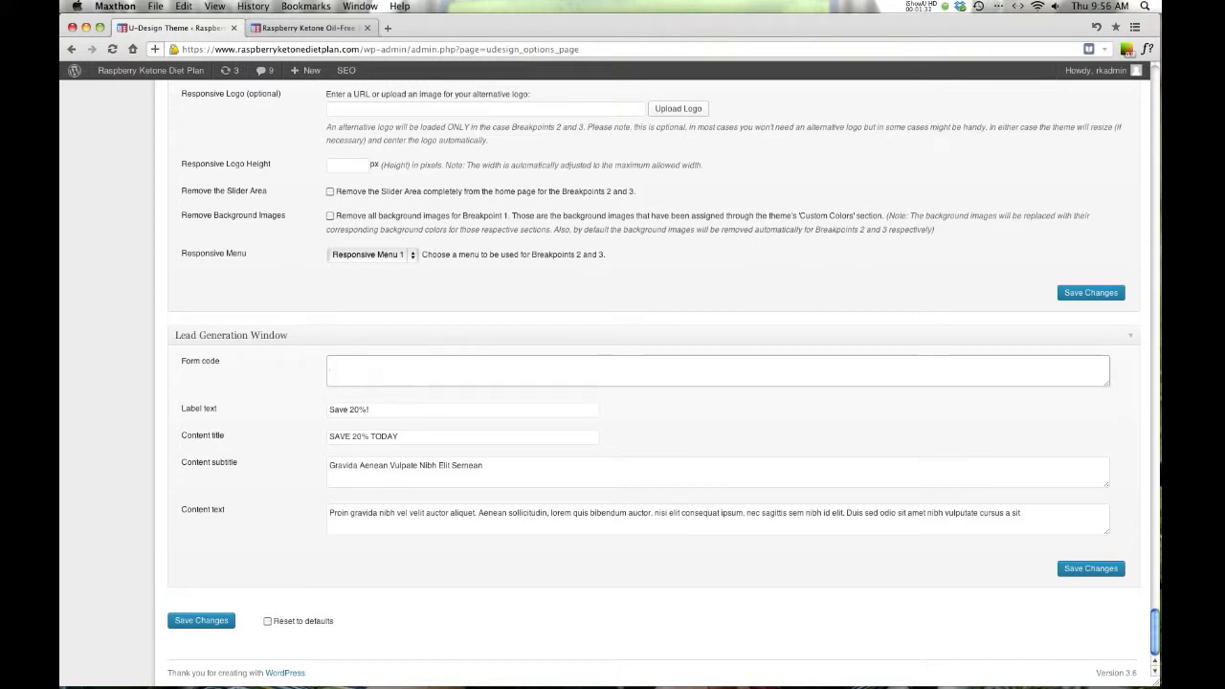
# - Select the Label text 'Save 20%!', the Content title, subtitle and Content text values
pyautogui.tripleClick(372, 412)
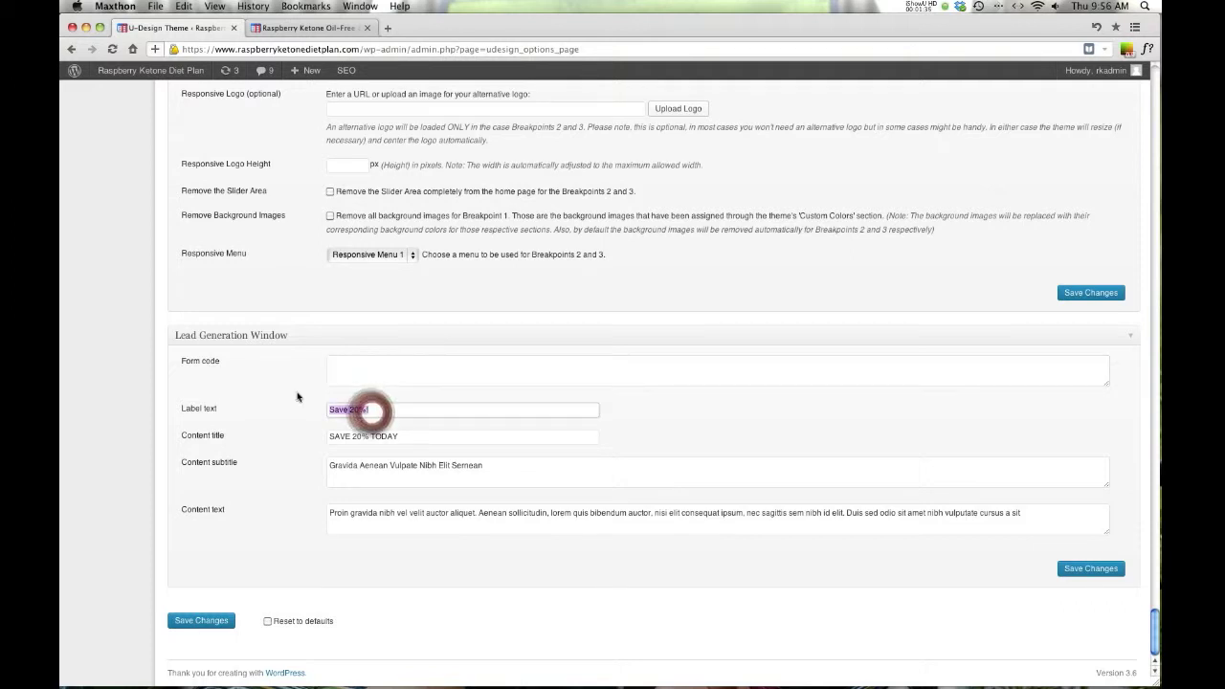
pyautogui.doubleClick(420, 440)
pyautogui.tripleClick(420, 439)
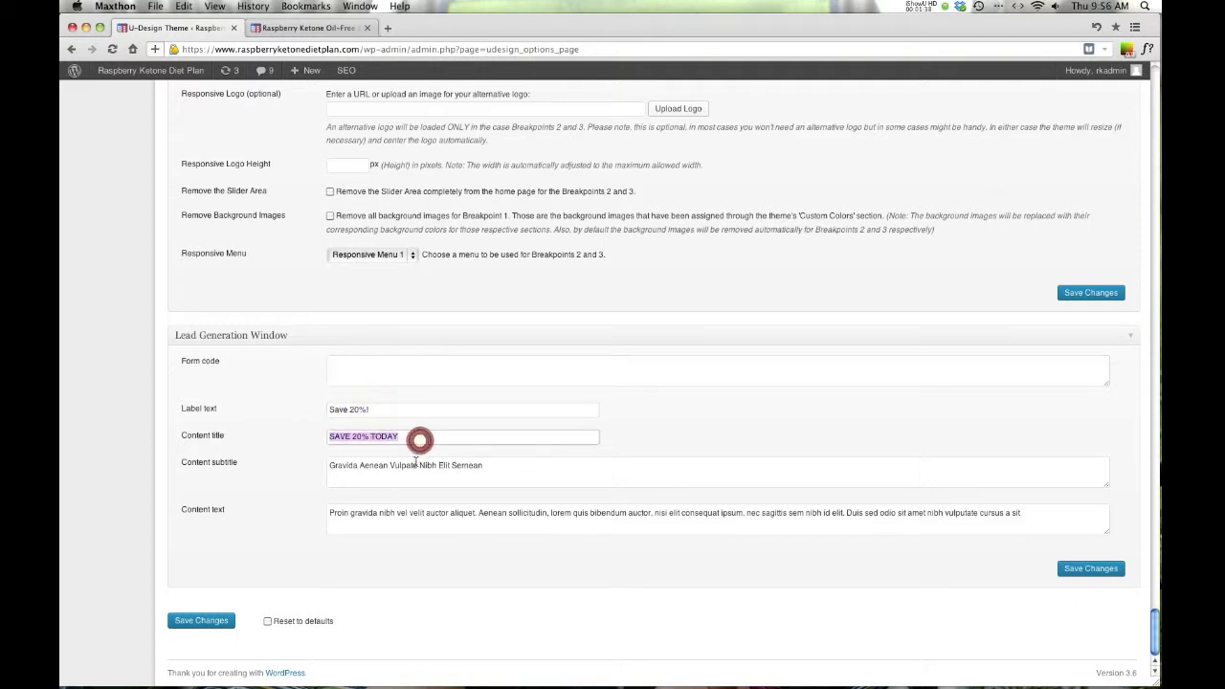
pyautogui.tripleClick(412, 466)
pyautogui.tripleClick(395, 514)
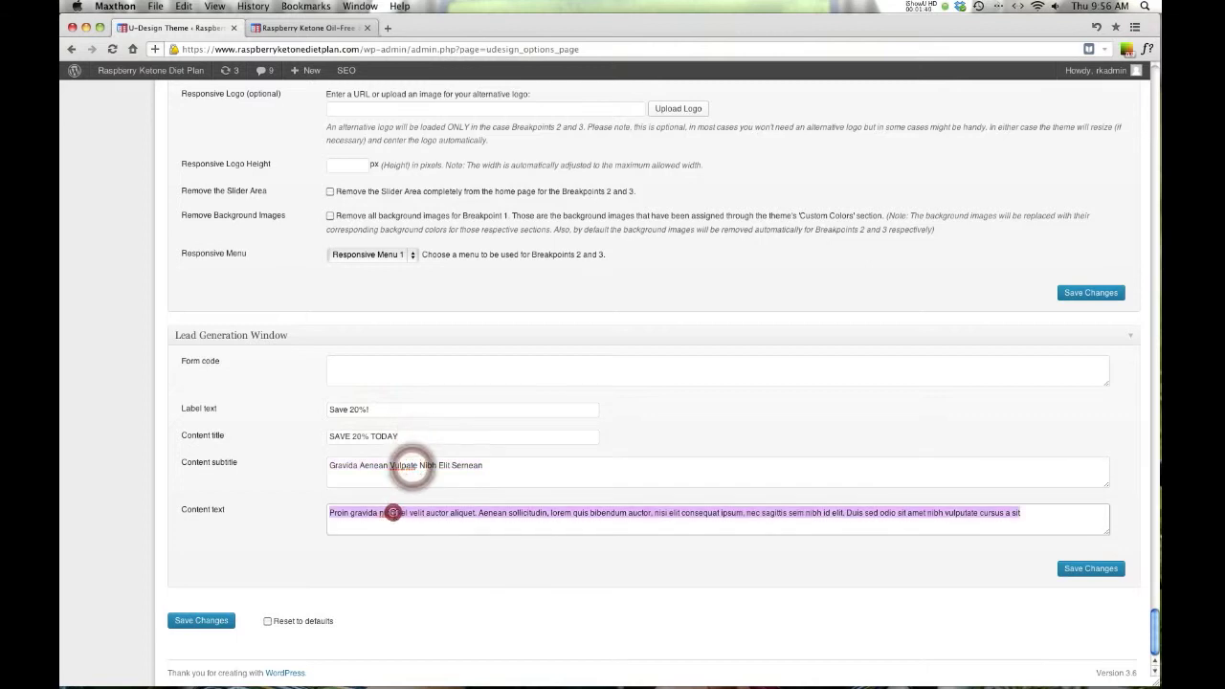
# - Load showmysite.info/rkdiet in a new tab and slide out the Save 20%! popup
pyautogui.click(387, 28)
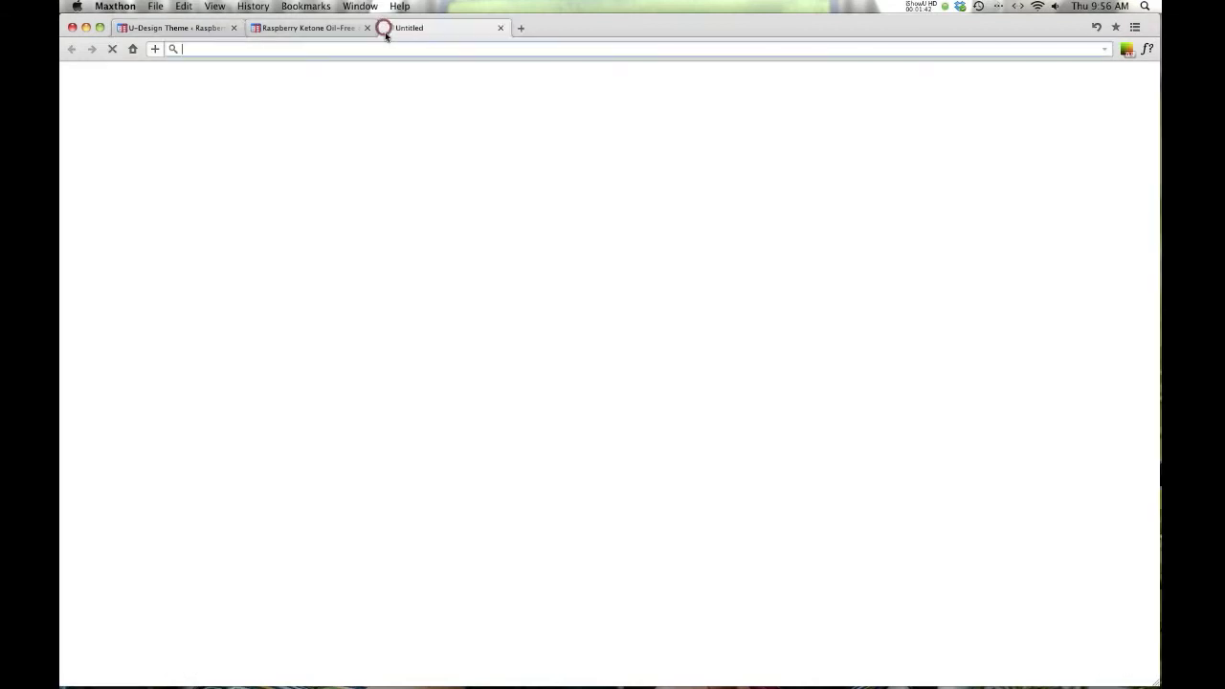
pyautogui.write('showmysite.info/')
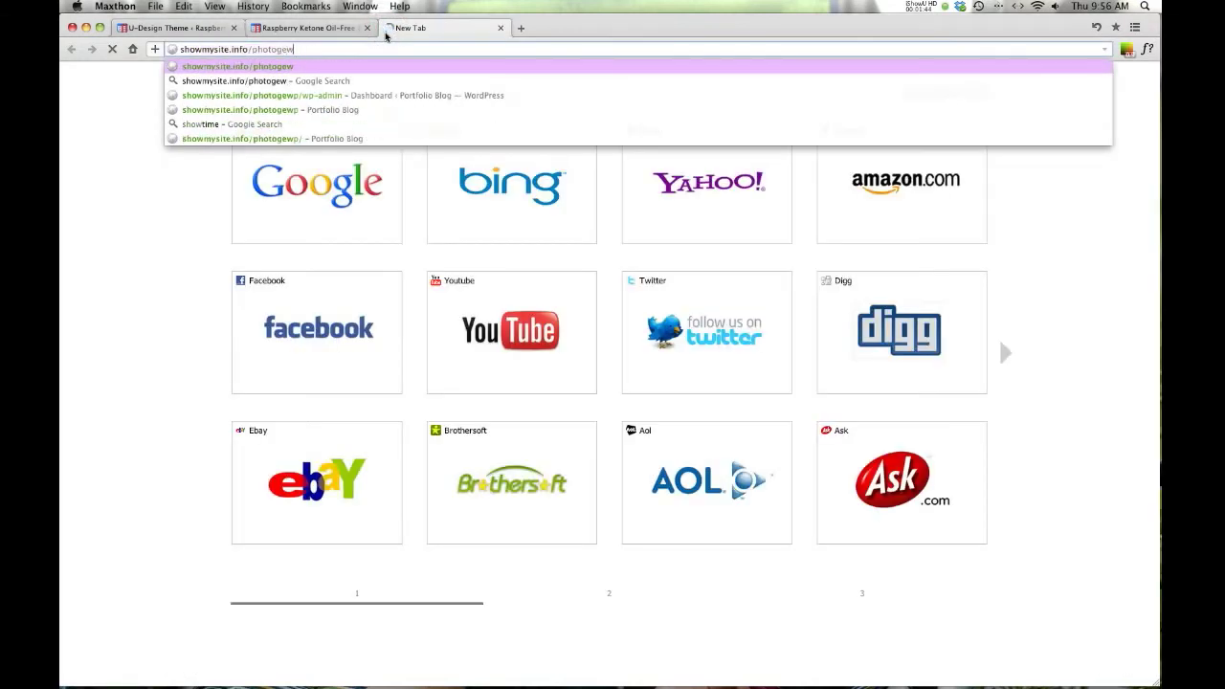
pyautogui.write('r')
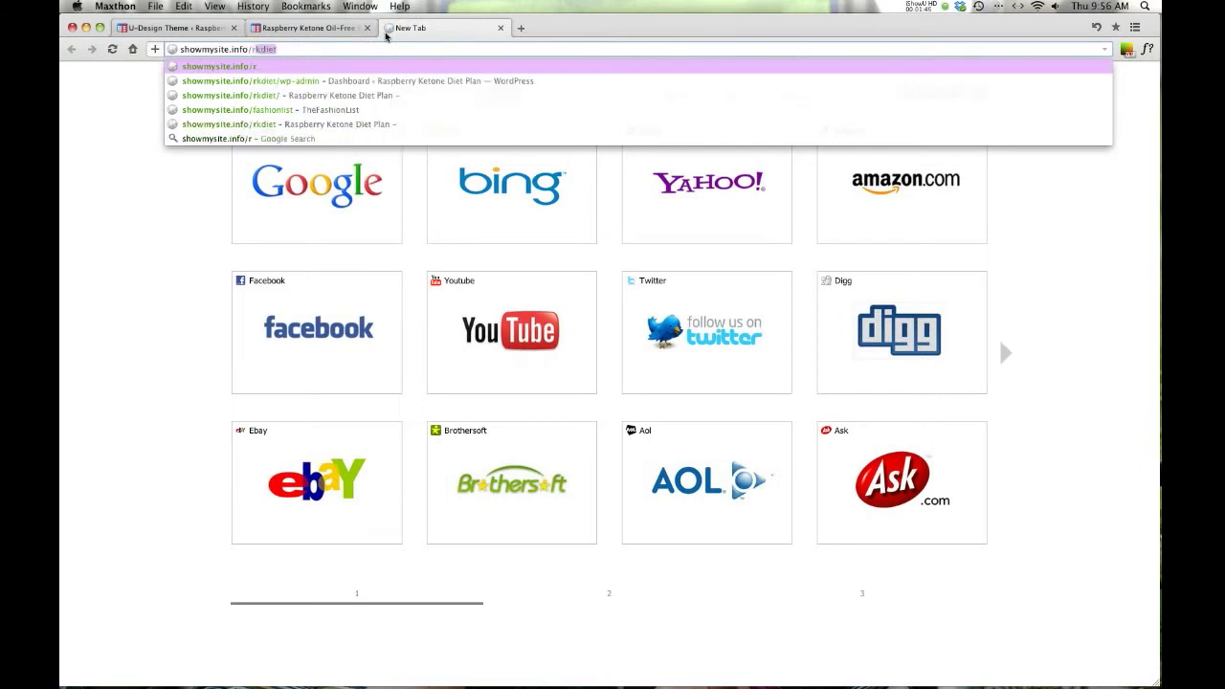
pyautogui.write('kdiet')
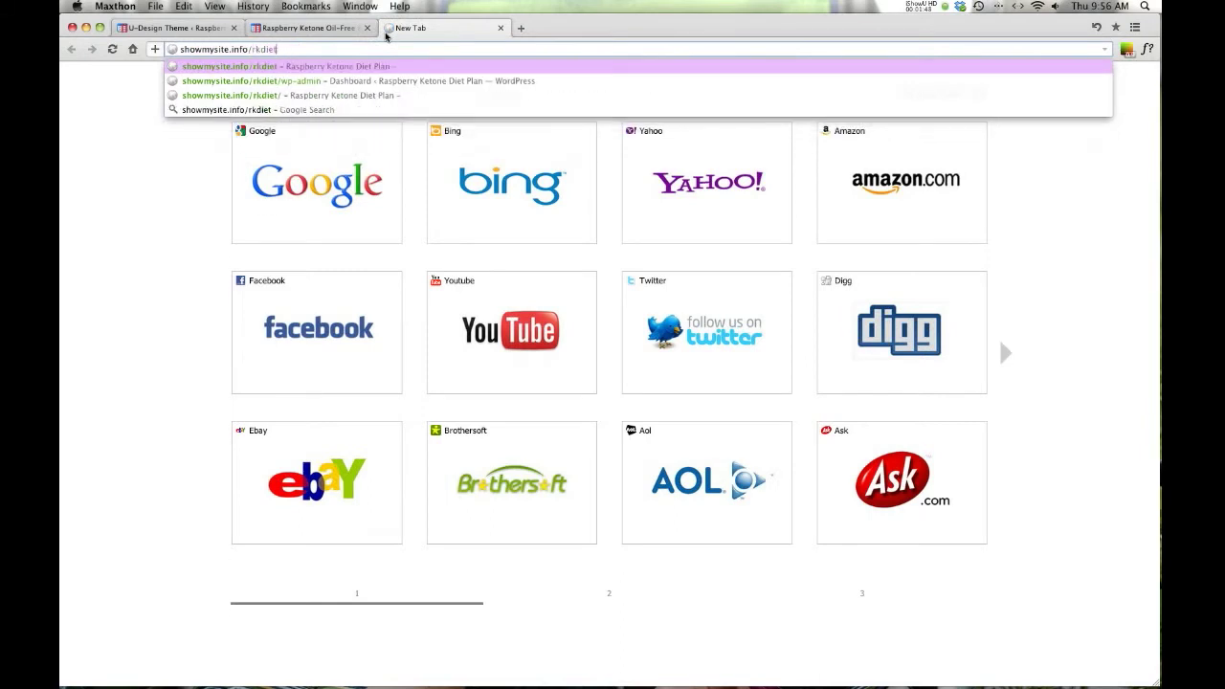
pyautogui.press('Return')
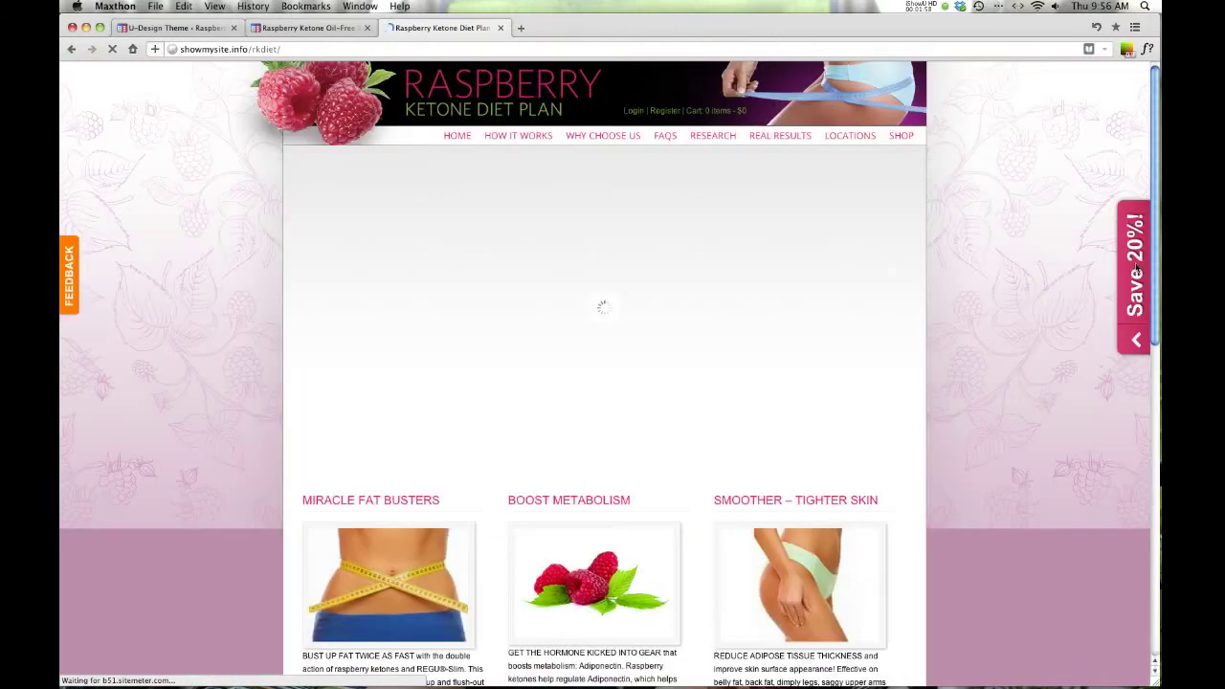
pyautogui.click(1134, 299)
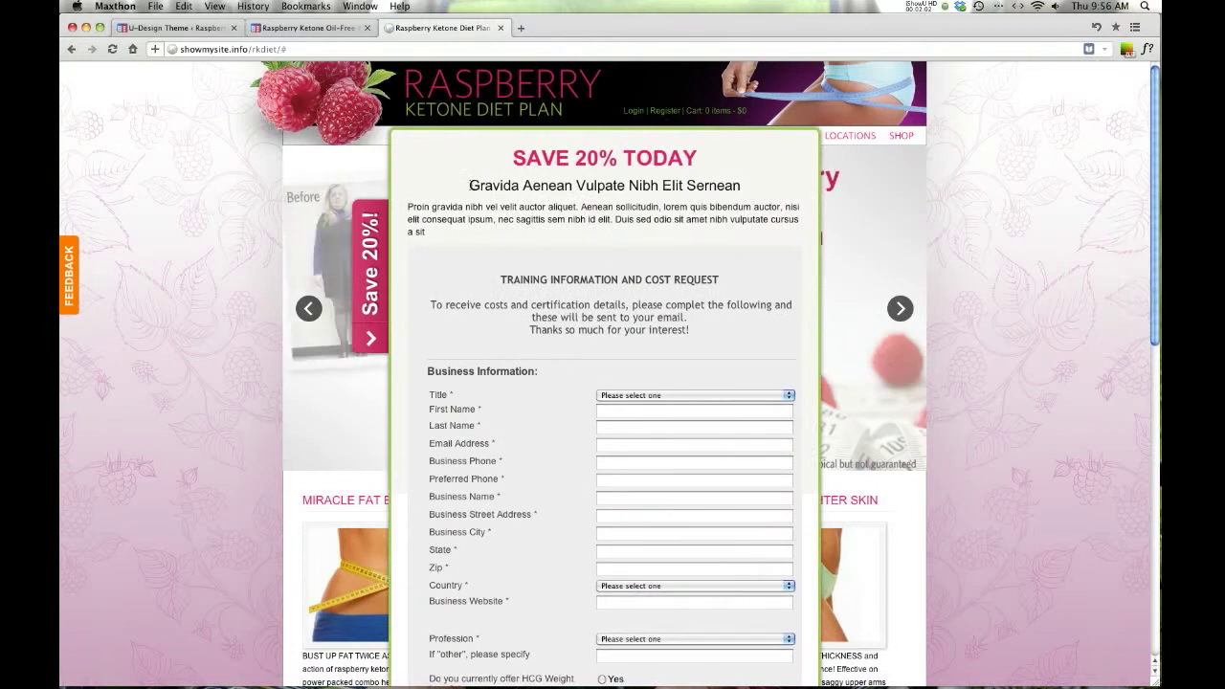
# - Select the popup's 'SAVE 20% TODAY' heading, its subheading and intro paragraph
pyautogui.tripleClick(715, 184)
pyautogui.moveTo(517, 162); pyautogui.dragTo(701, 161)
pyautogui.moveTo(471, 190); pyautogui.dragTo(580, 189)
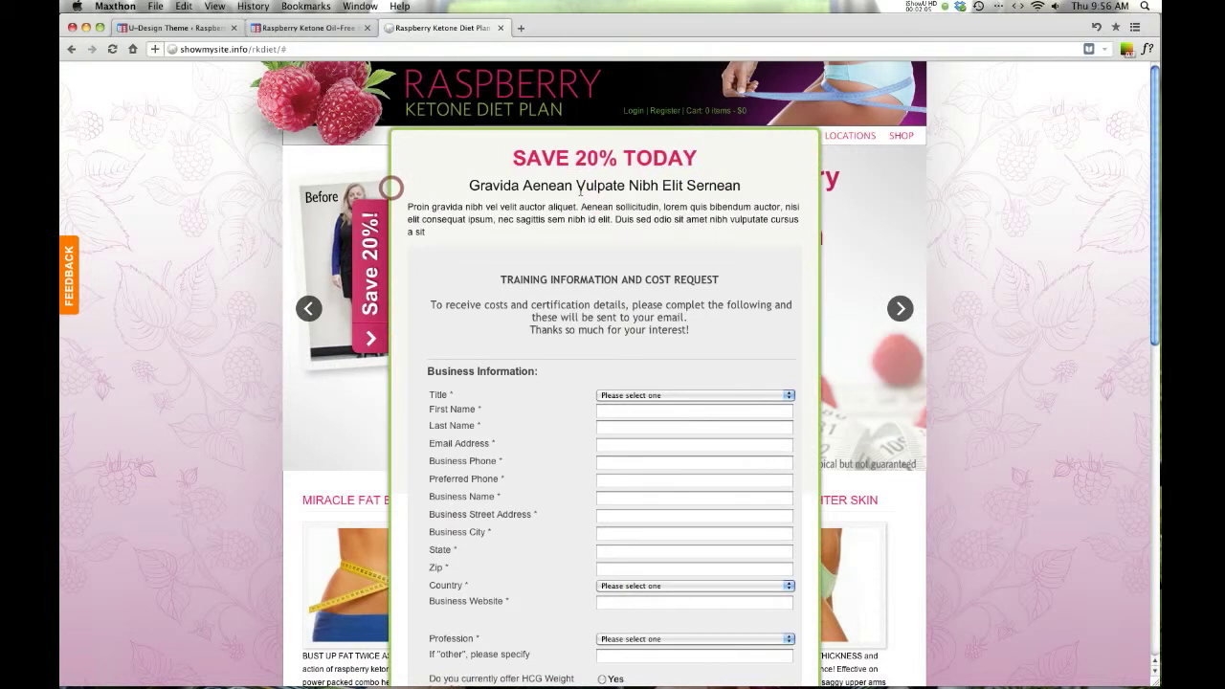
pyautogui.tripleClick(424, 230)
# - Back in U-Design options, select the Label text, Content title, subtitle and text values without changing them
pyautogui.click(181, 32)
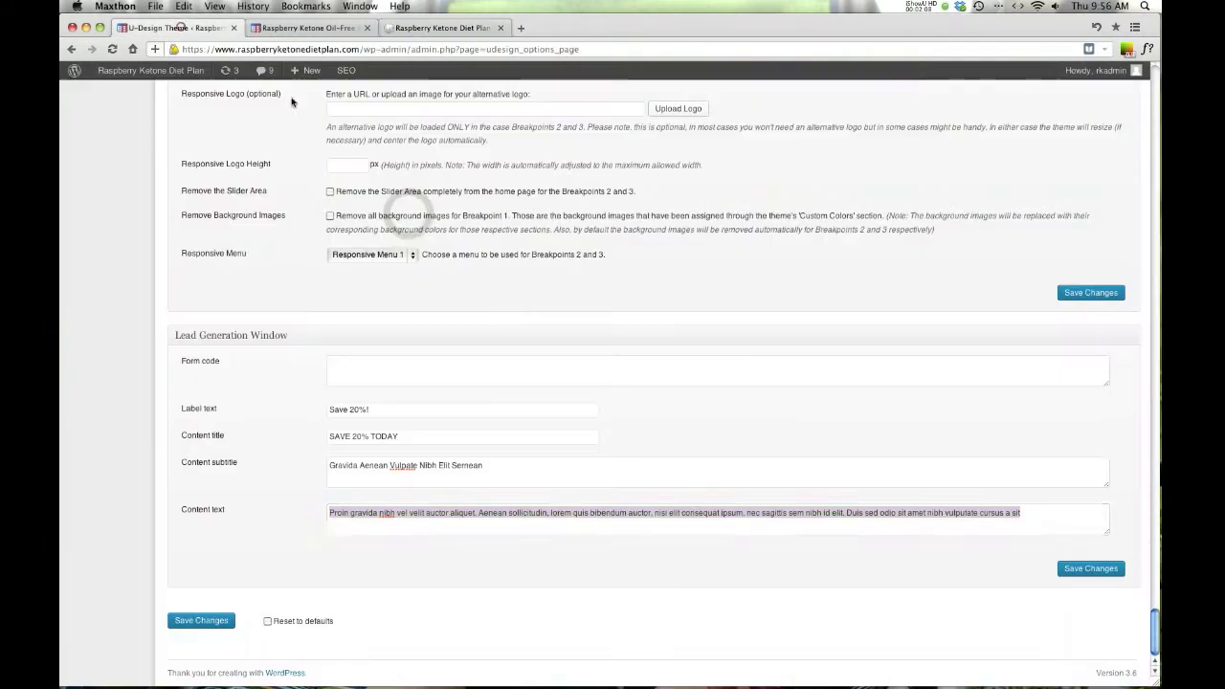
pyautogui.click(369, 375)
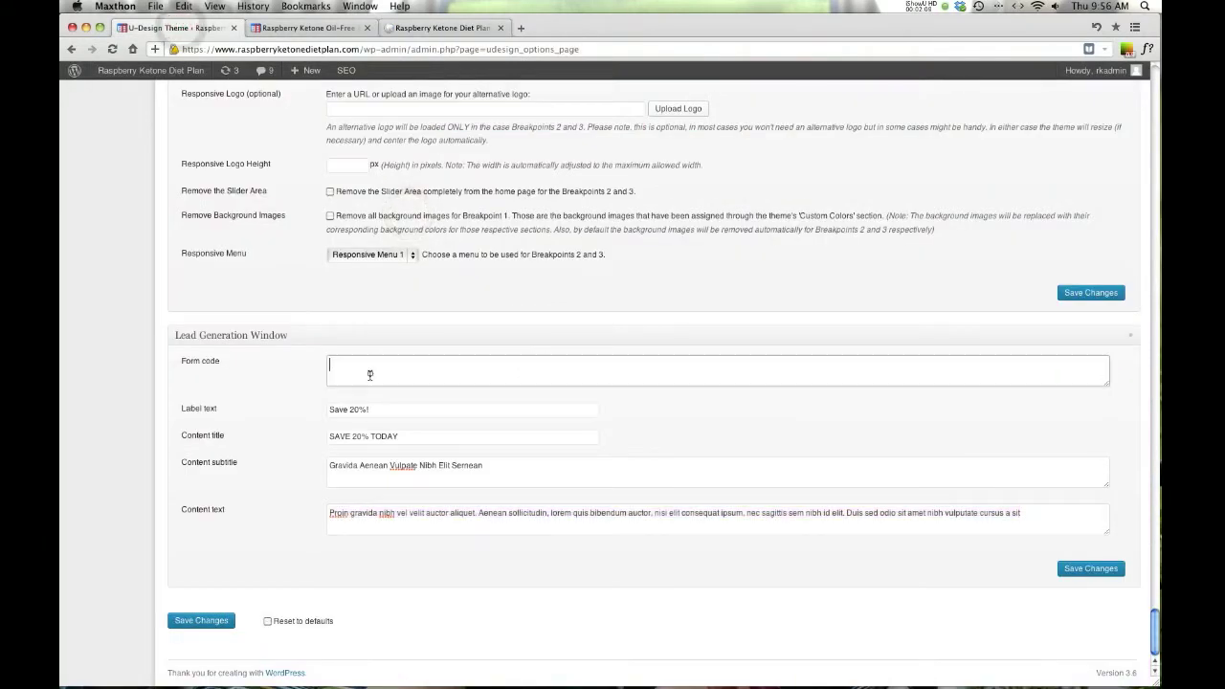
pyautogui.tripleClick(336, 411)
pyautogui.tripleClick(360, 437)
pyautogui.doubleClick(367, 466)
pyautogui.tripleClick(364, 466)
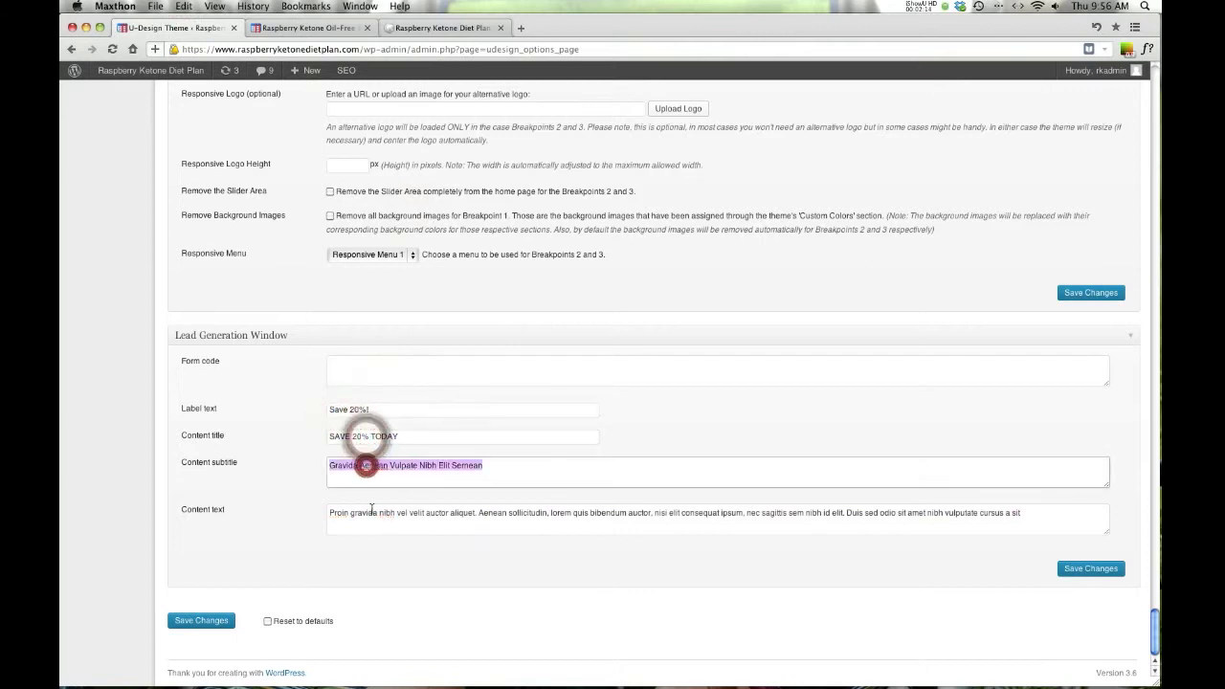
pyautogui.click(379, 513)
pyautogui.tripleClick(379, 513)
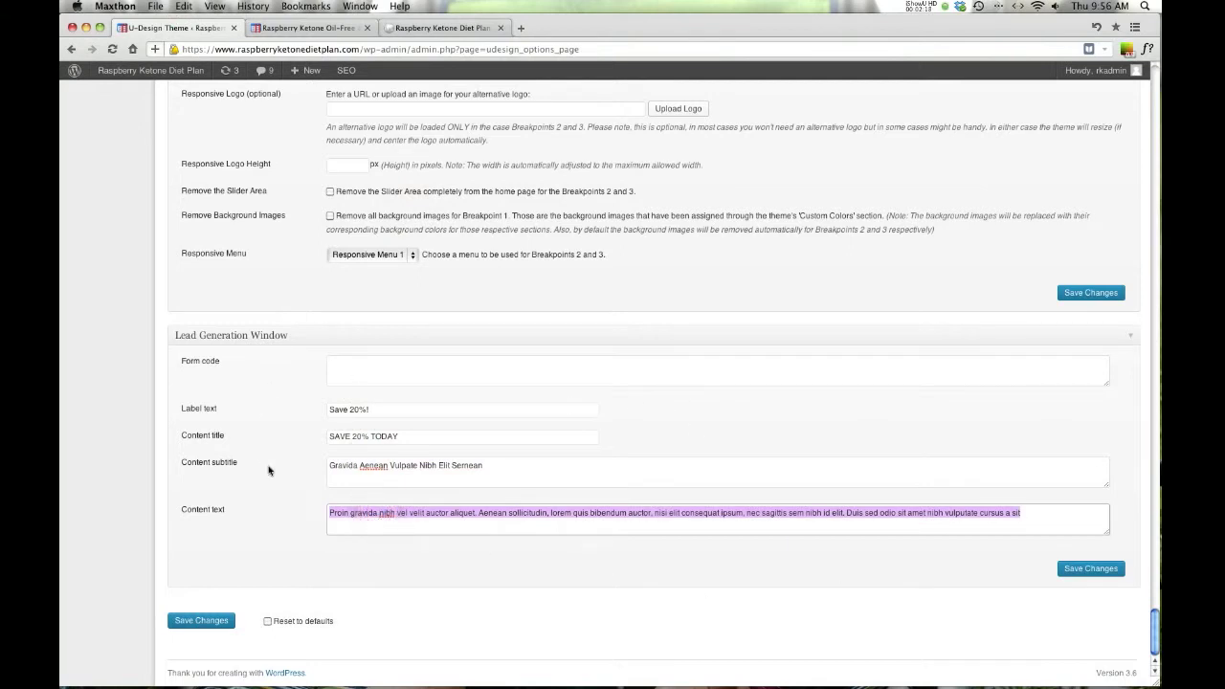
pyautogui.click(404, 388)
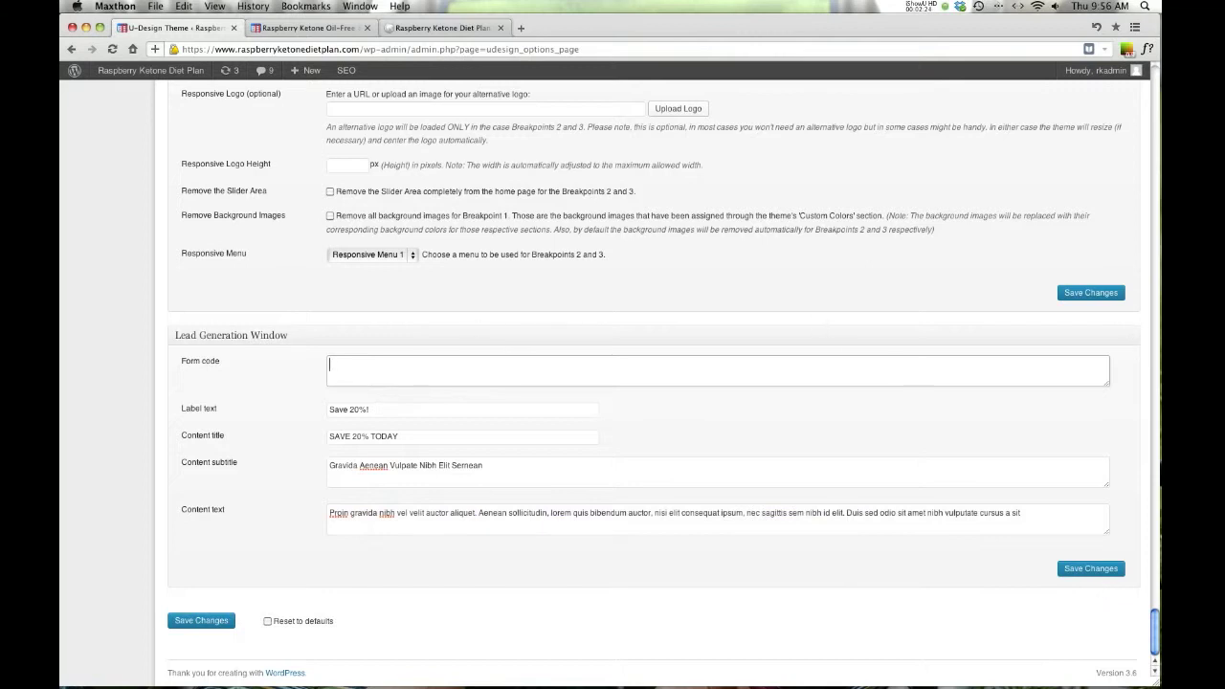
pyautogui.scroll(10, 374, 290)
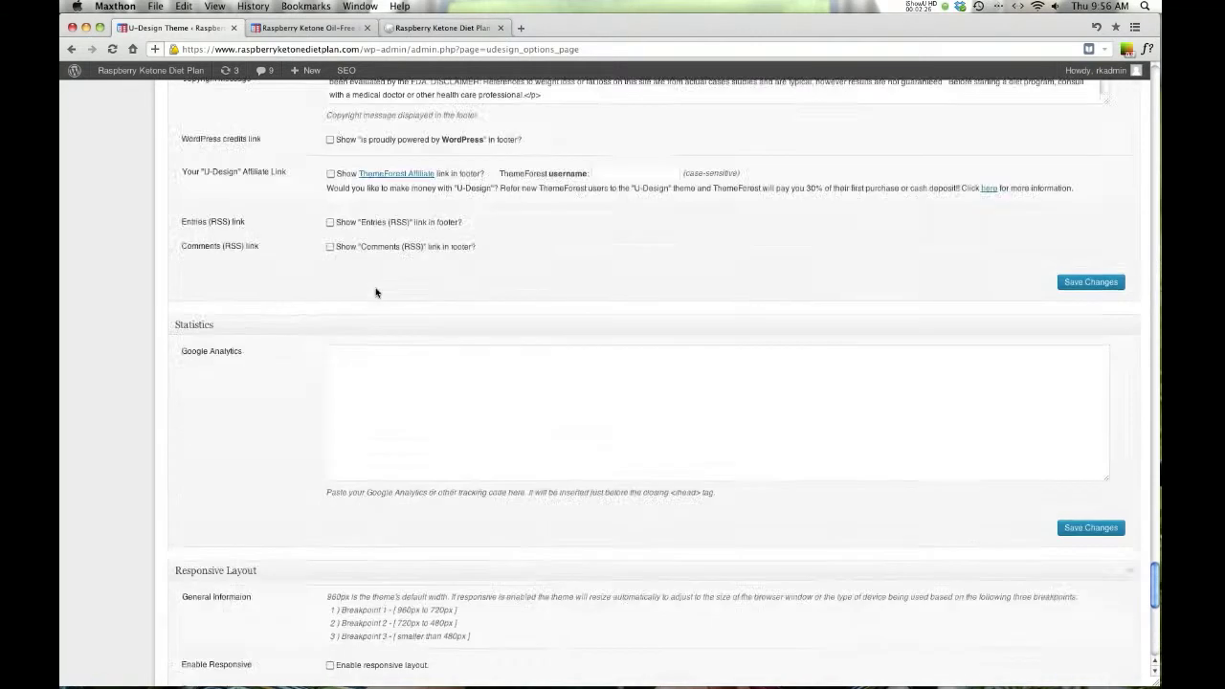
pyautogui.scroll(10, 376, 292)
pyautogui.click(301, 27)
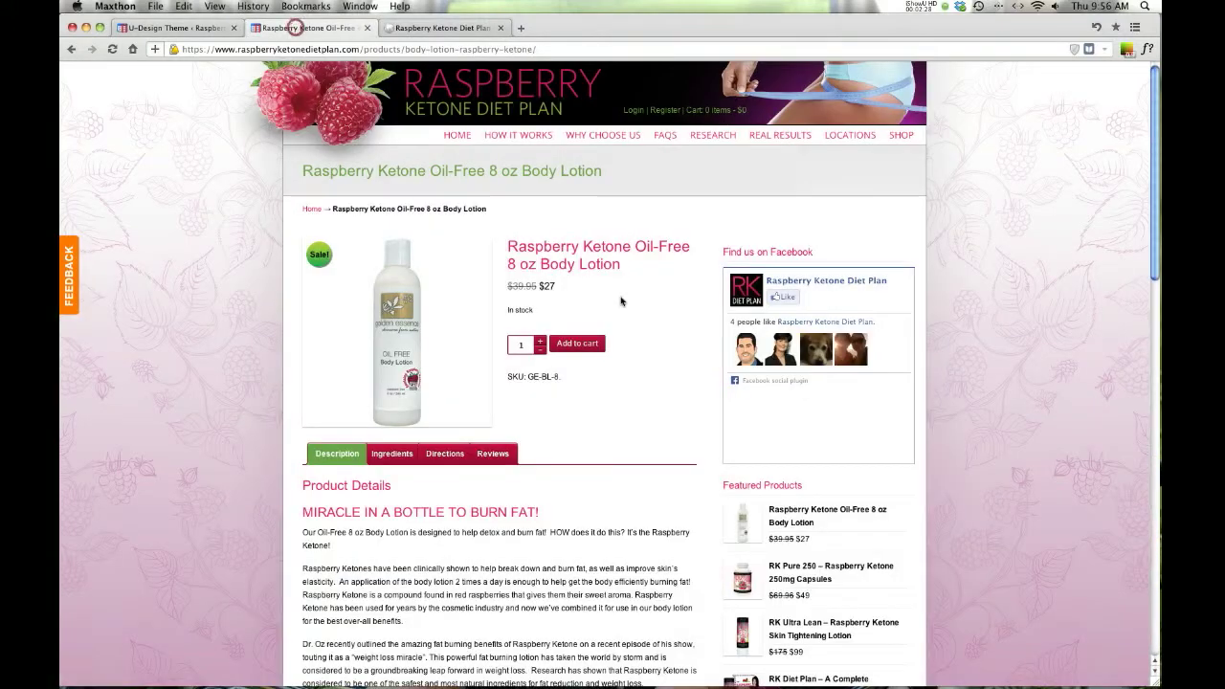
pyautogui.scroll(-3, 612, 345)
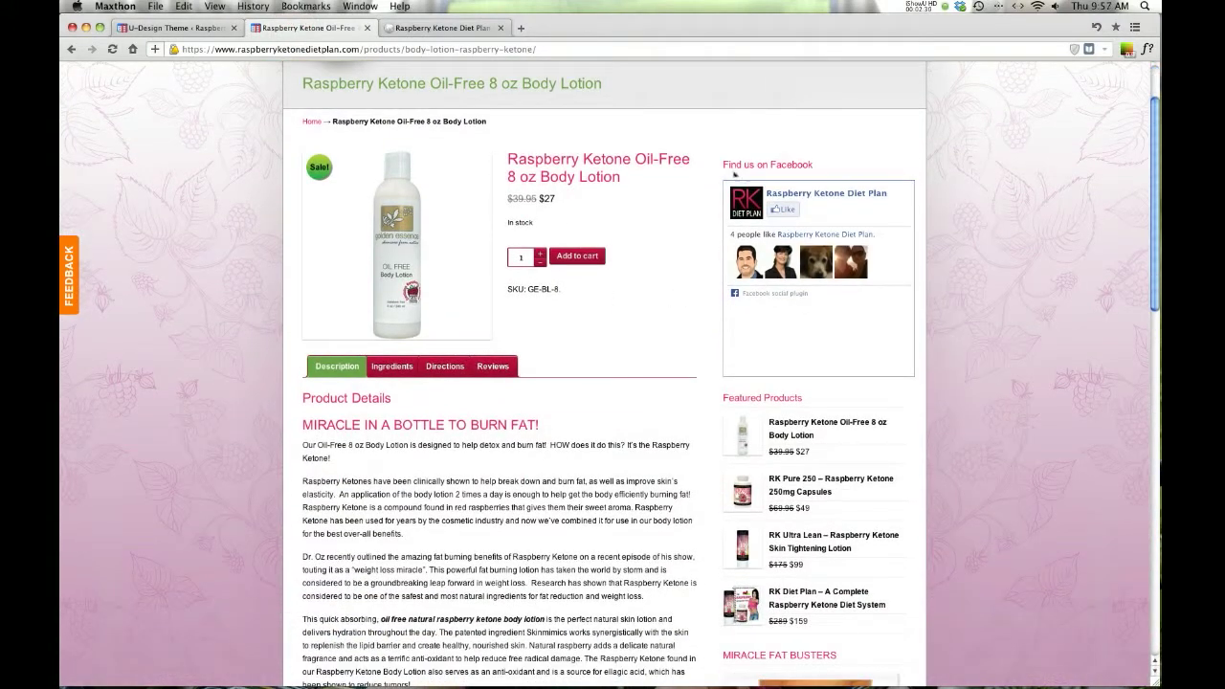
pyautogui.click(159, 26)
pyautogui.scroll(10, 312, 362)
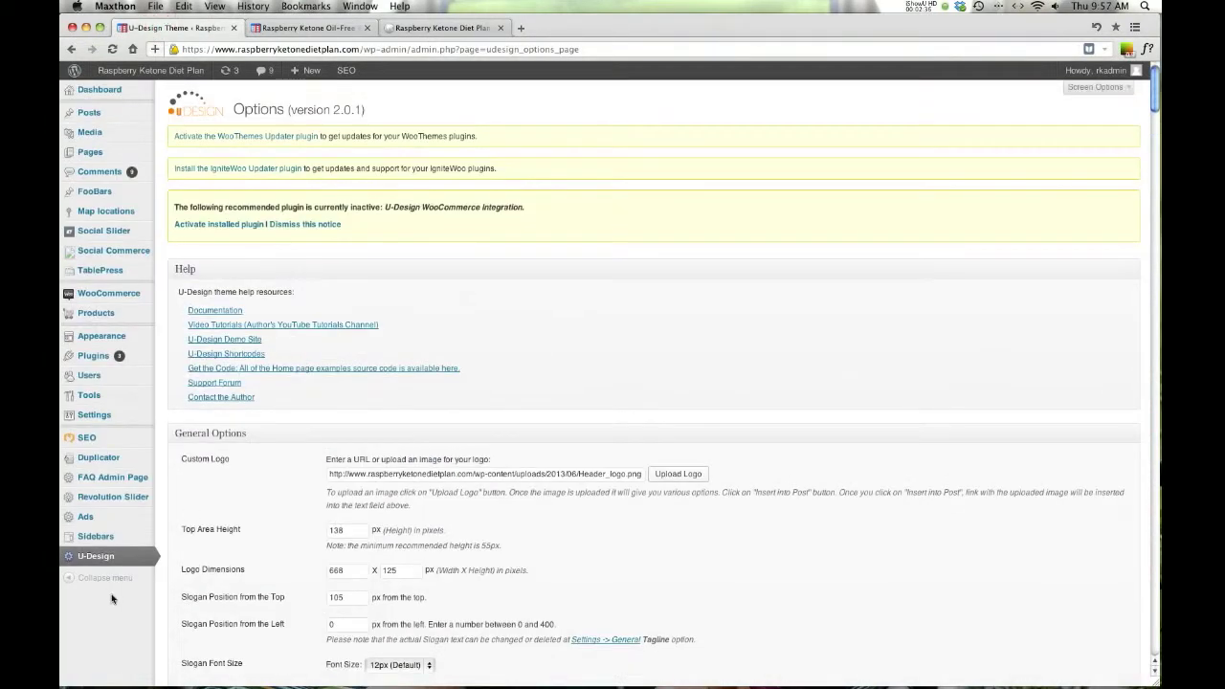
pyautogui.moveTo(103, 526)
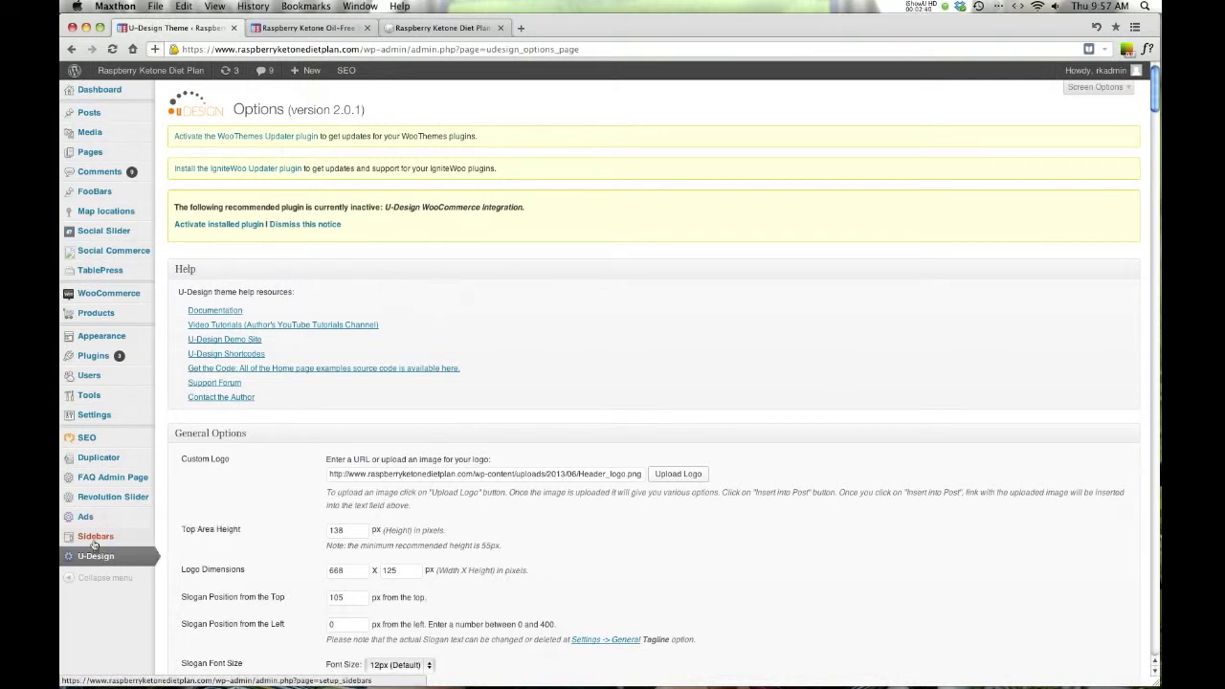
# - Open Manage sidebars, focus the new sidebar name field, then view the live body lotion page
pyautogui.click(95, 541)
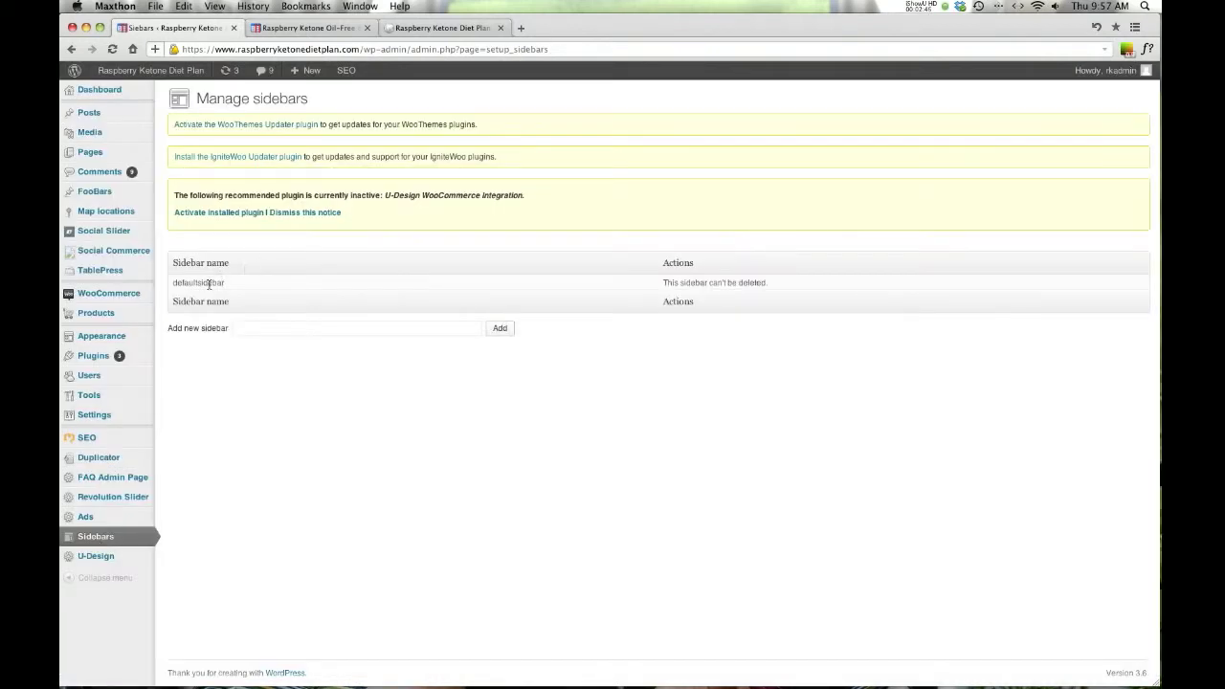
pyautogui.click(252, 329)
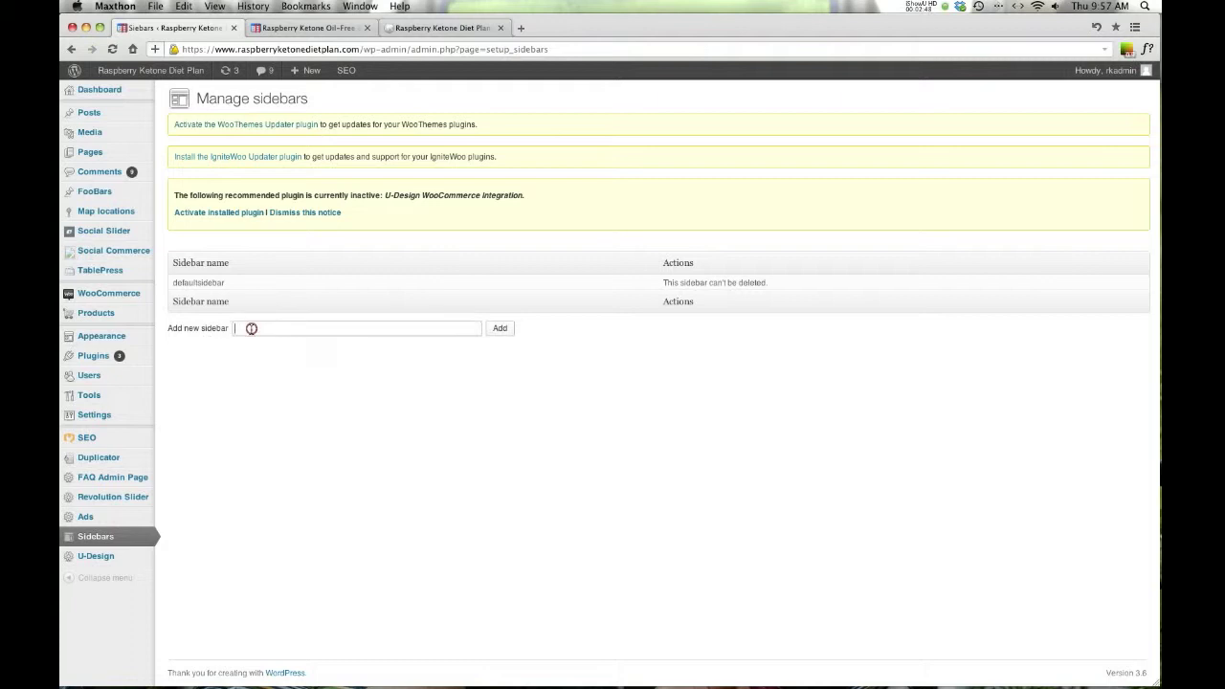
pyautogui.click(337, 24)
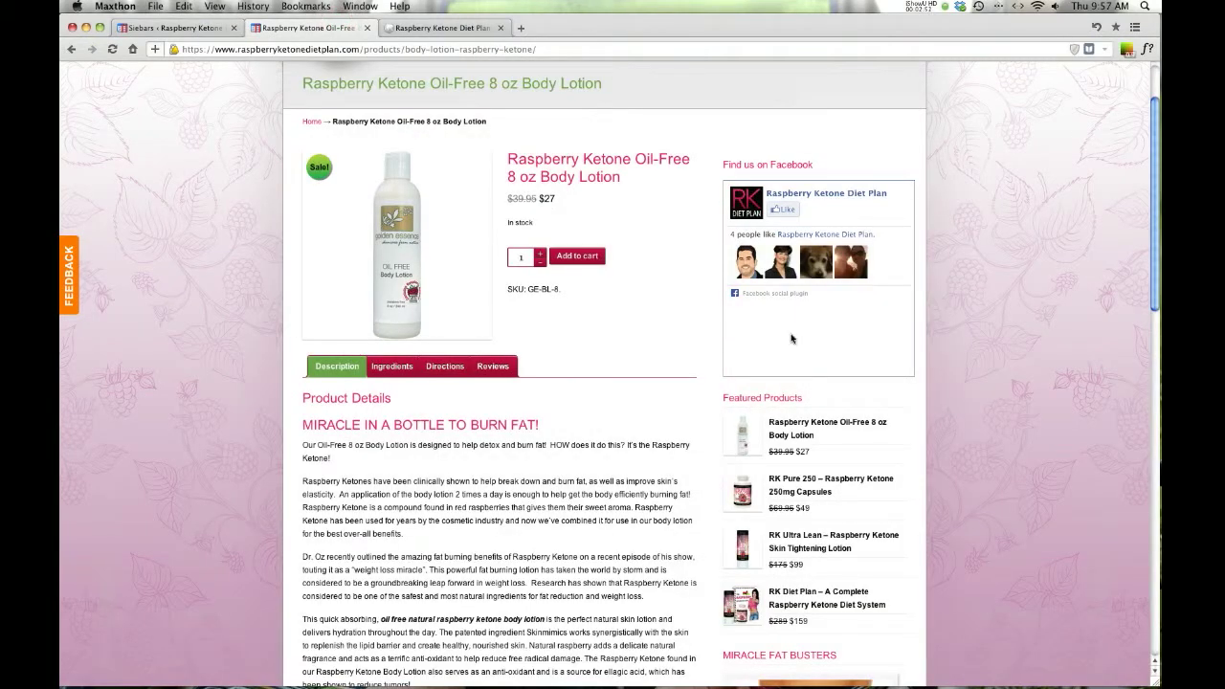
# - Add a custom sidebar named 'Keytone Oil' on the Manage sidebars page
pyautogui.click(159, 30)
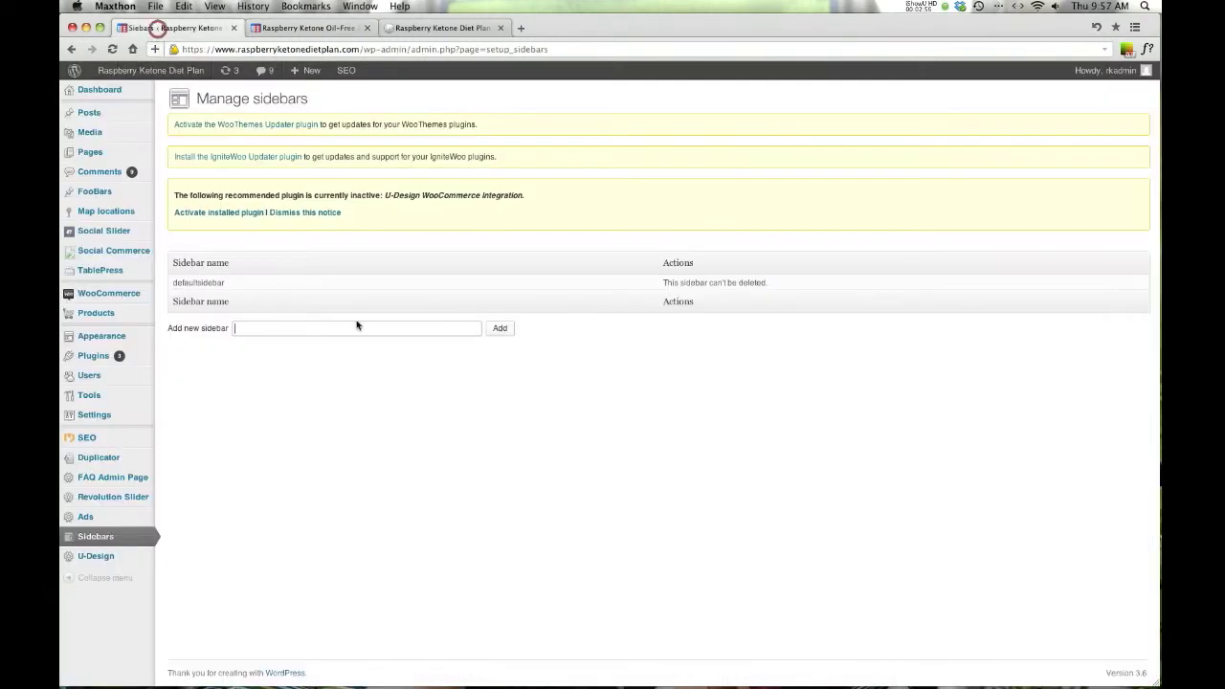
pyautogui.write('Keytone Oil')
pyautogui.click(502, 331)
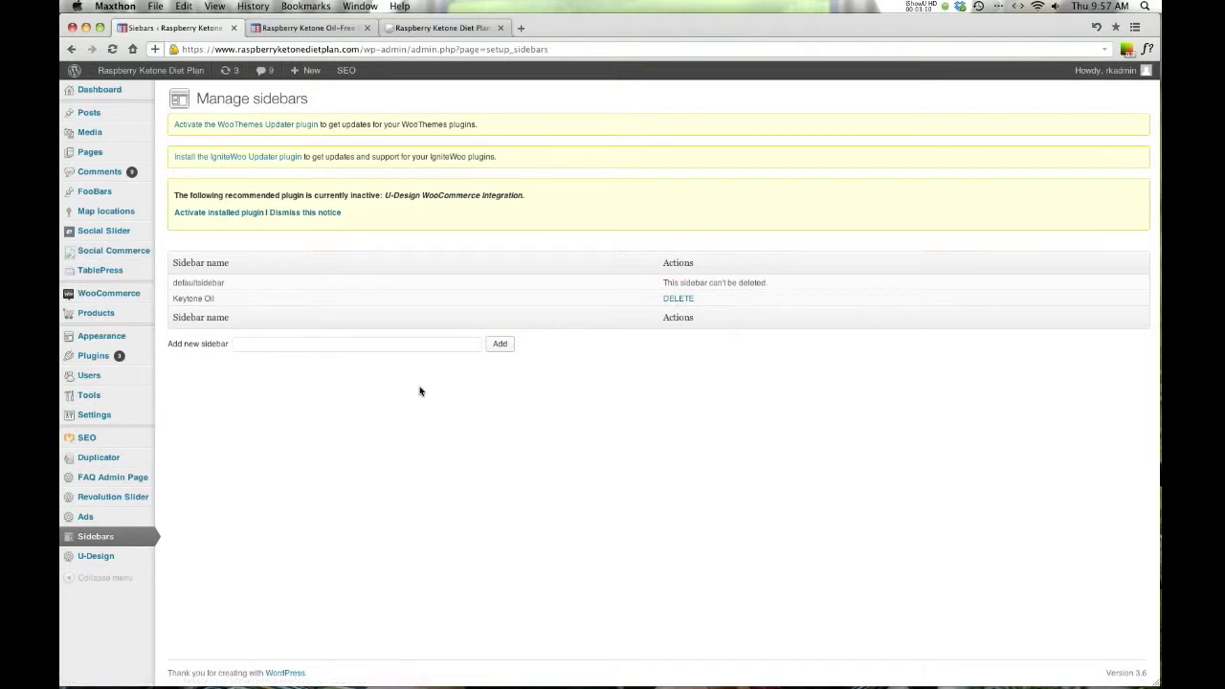
pyautogui.moveTo(108, 346)
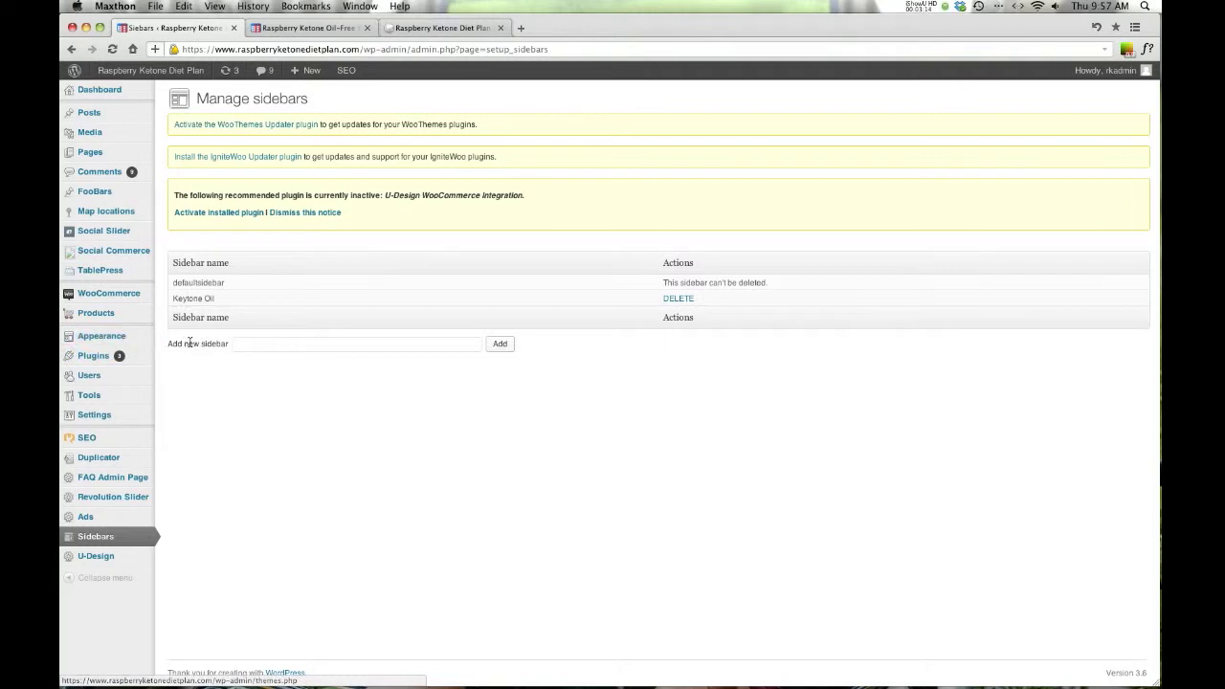
# - On the Widgets page, drag a Text widget into the expanded Sidebar Keytone Oil area
pyautogui.click(185, 367)
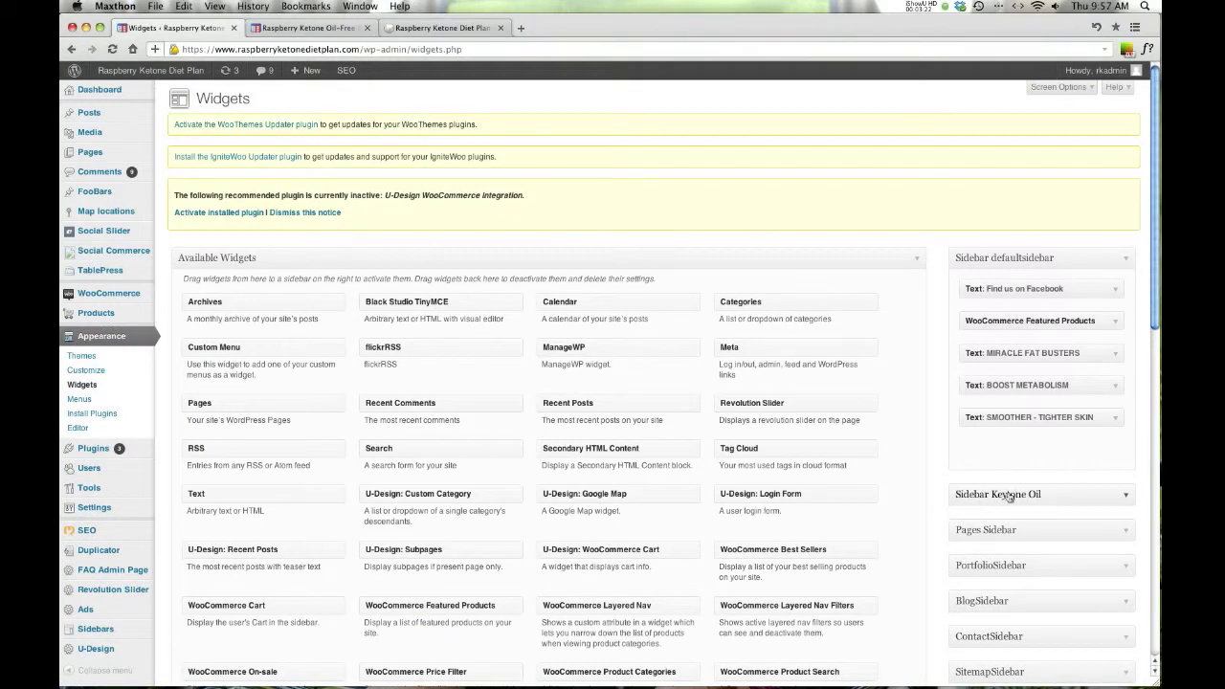
pyautogui.click(1125, 498)
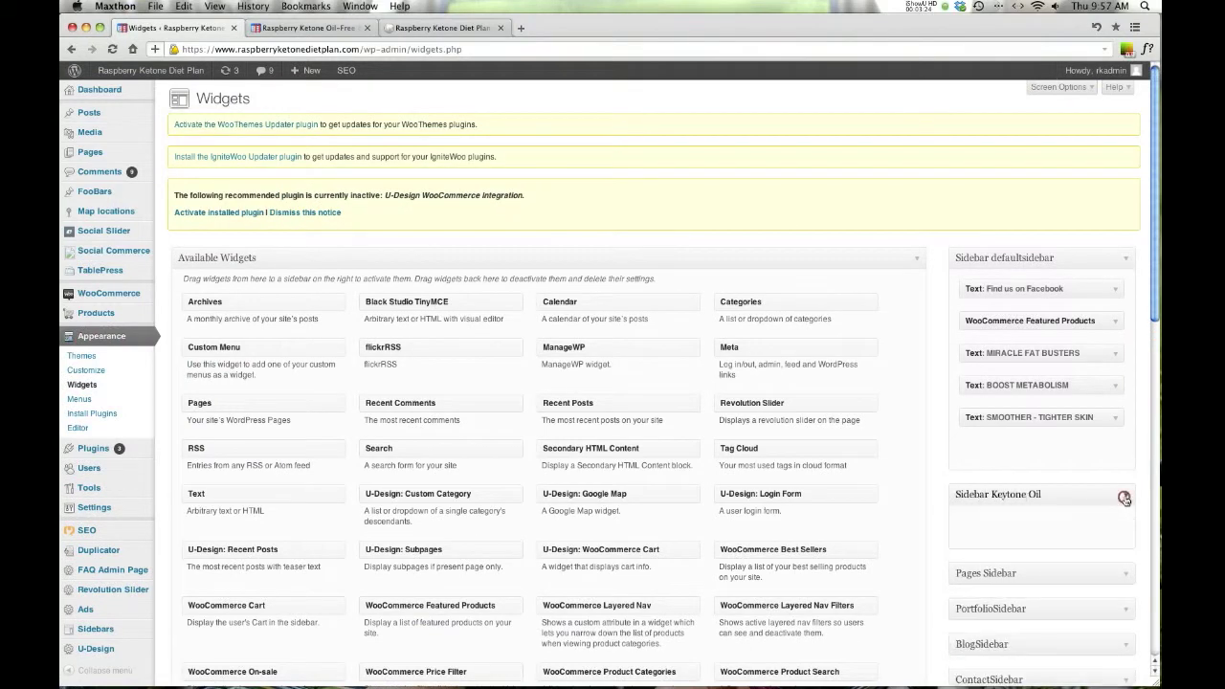
pyautogui.scroll(-1, 860, 493)
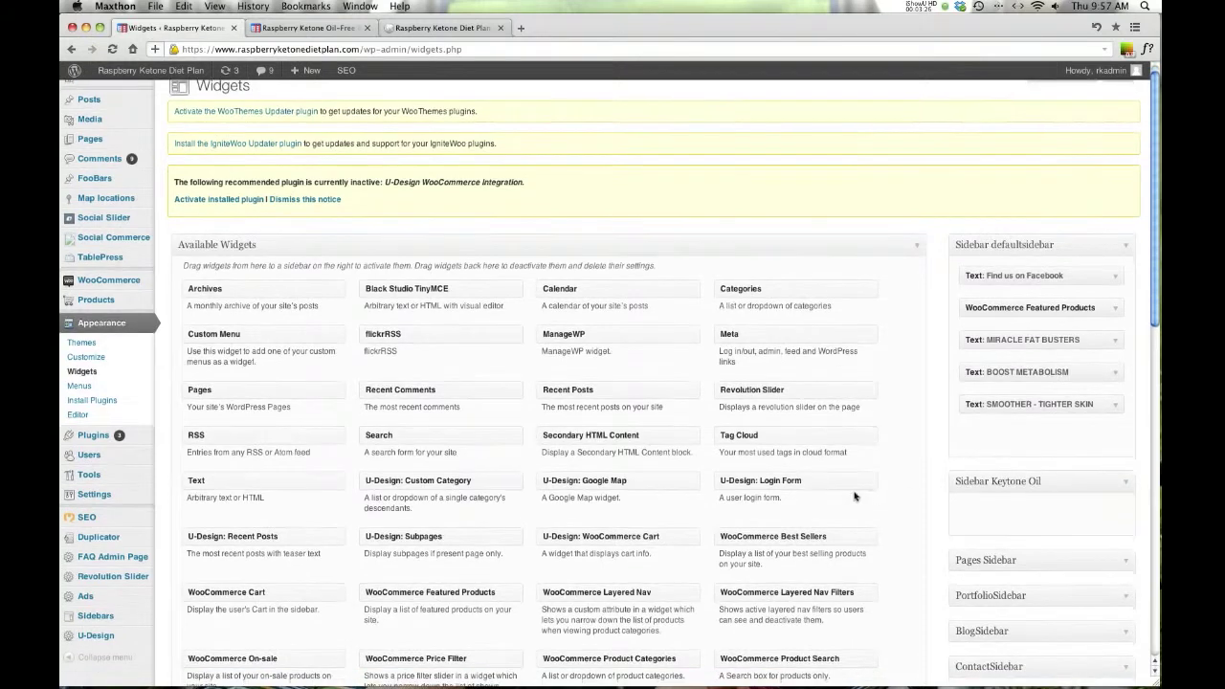
pyautogui.scroll(-1, 892, 512)
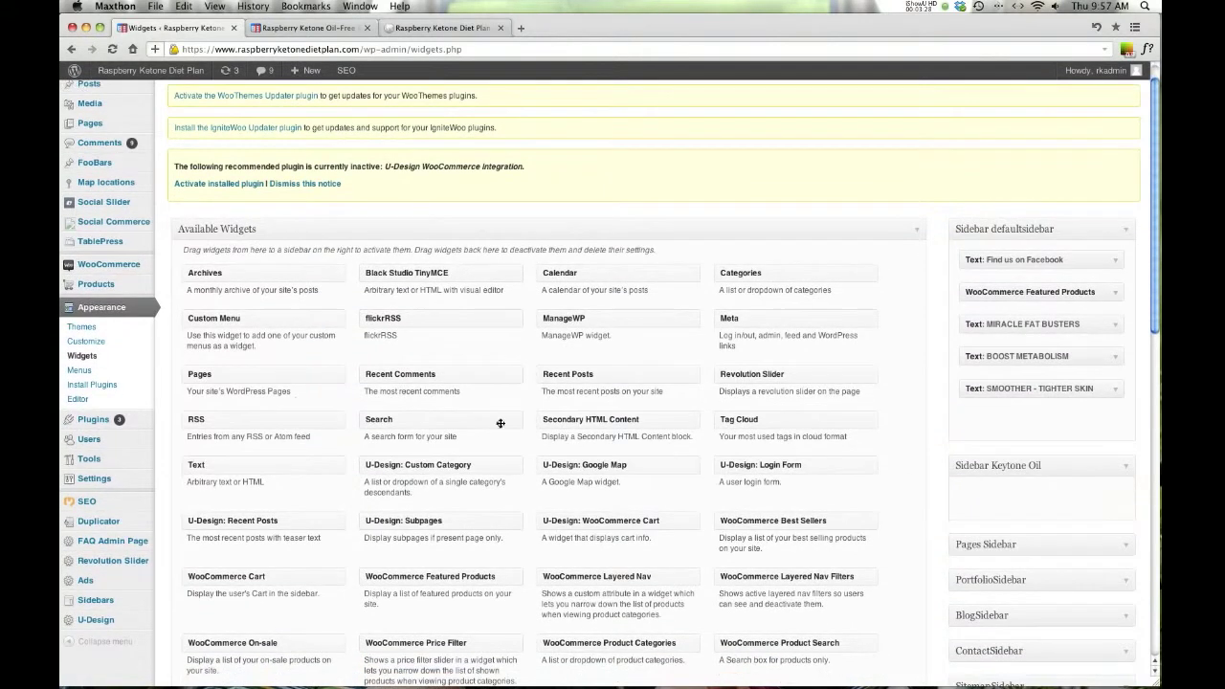
pyautogui.moveTo(197, 466); pyautogui.dragTo(1000, 517)
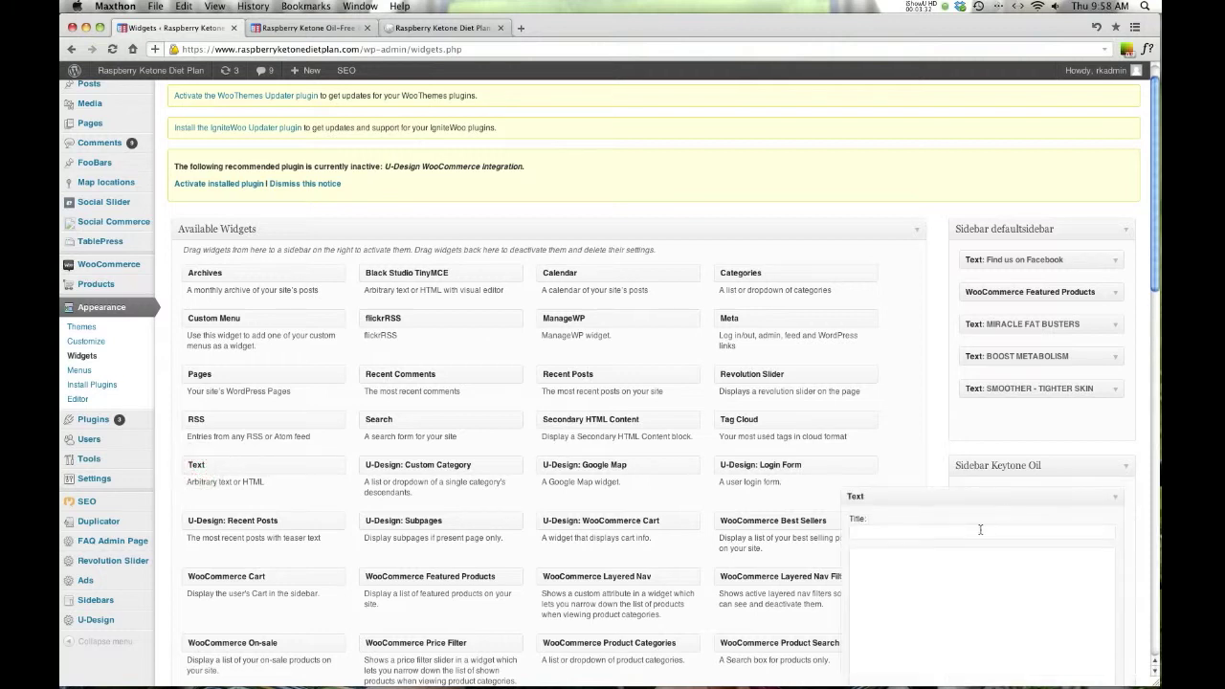
# - Title the Text widget 'Testing' and collapse the finished widget
pyautogui.write('Testing')
pyautogui.press('Tab')
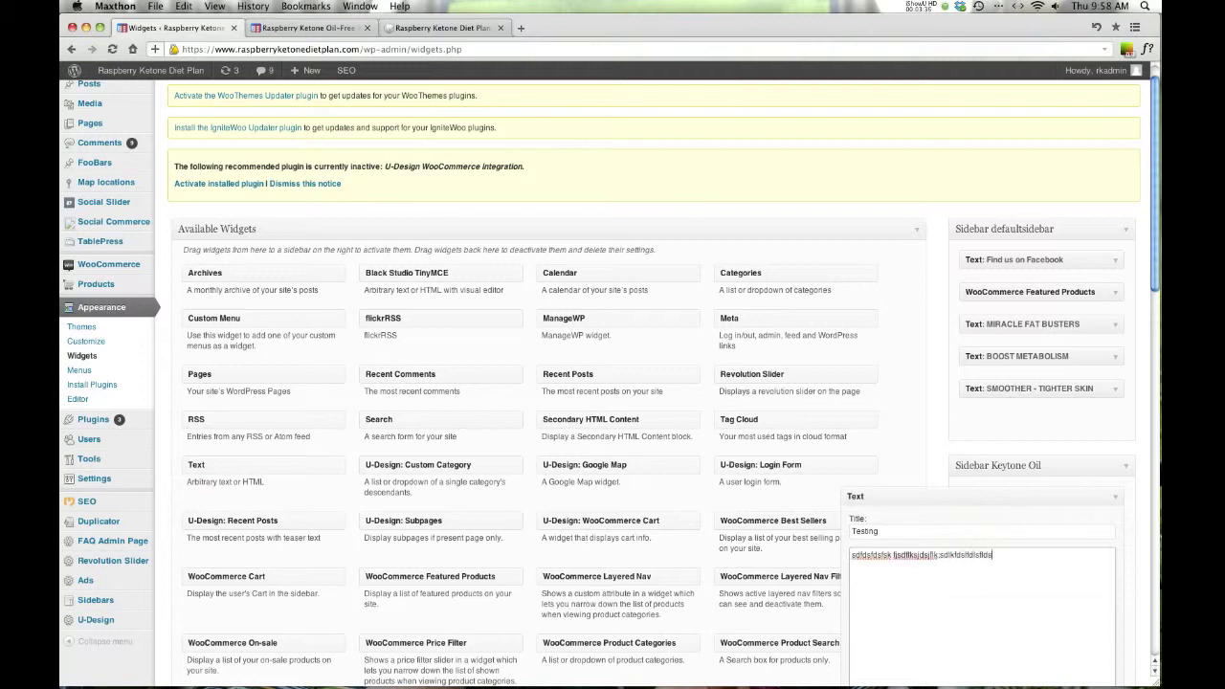
pyautogui.click(1115, 501)
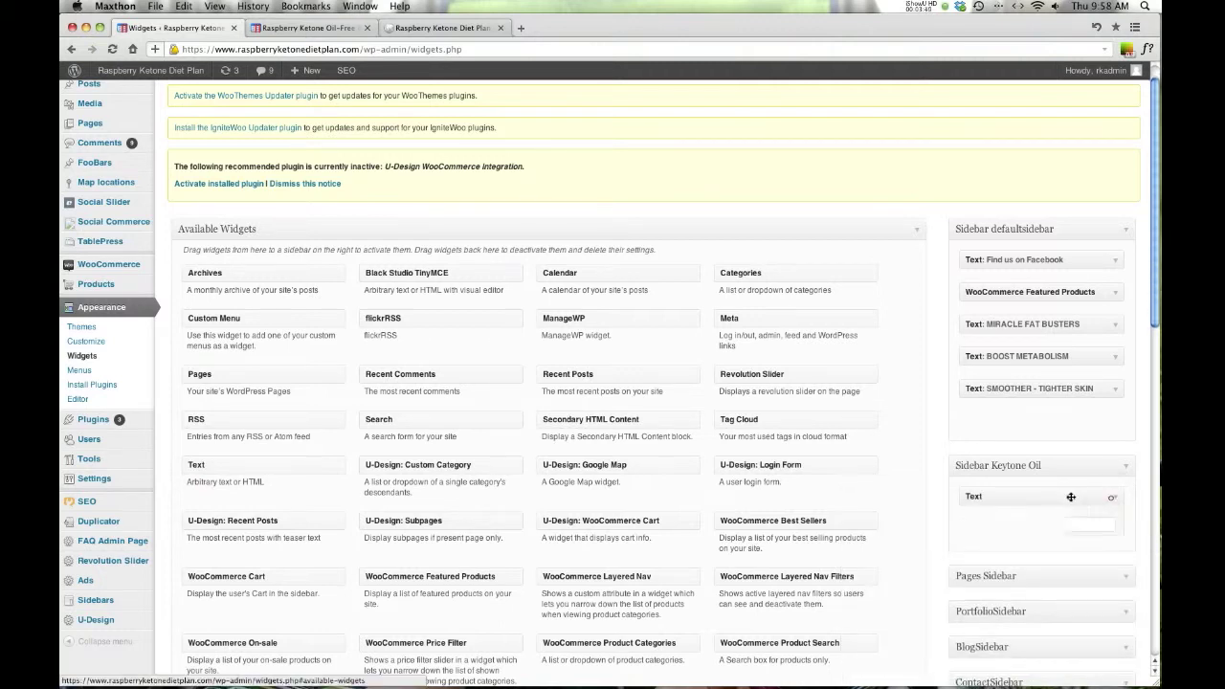
pyautogui.click(1102, 500)
pyautogui.scroll(-3, 1102, 499)
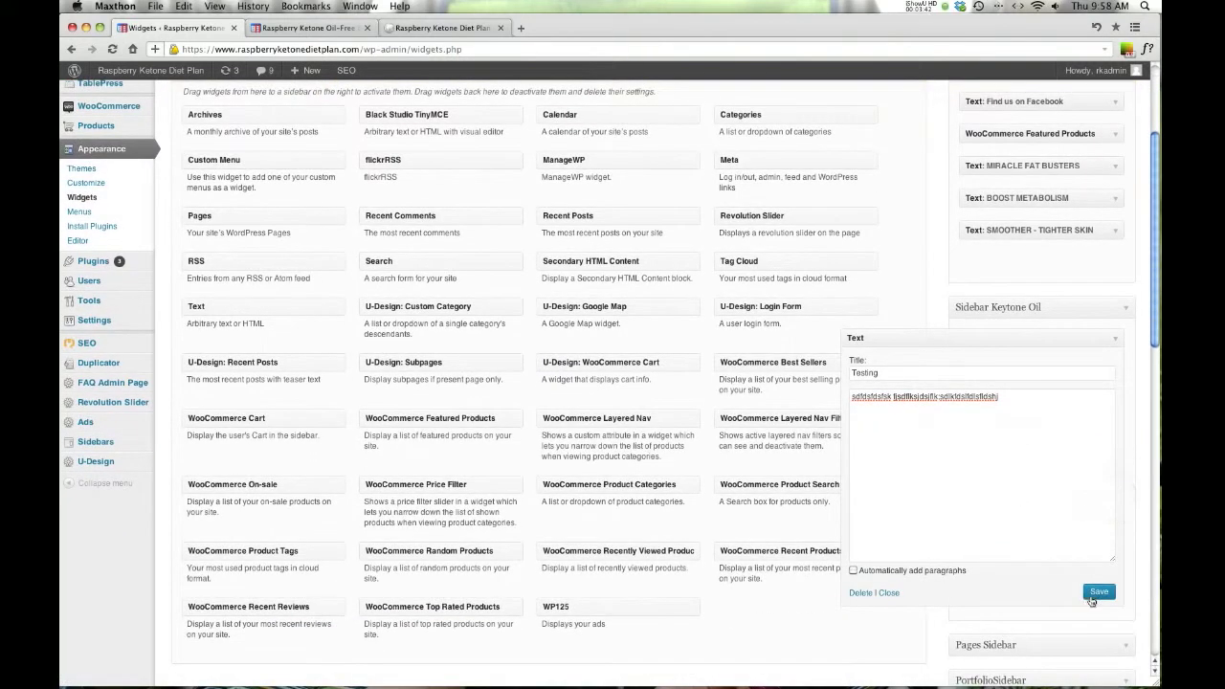
pyautogui.click(1117, 343)
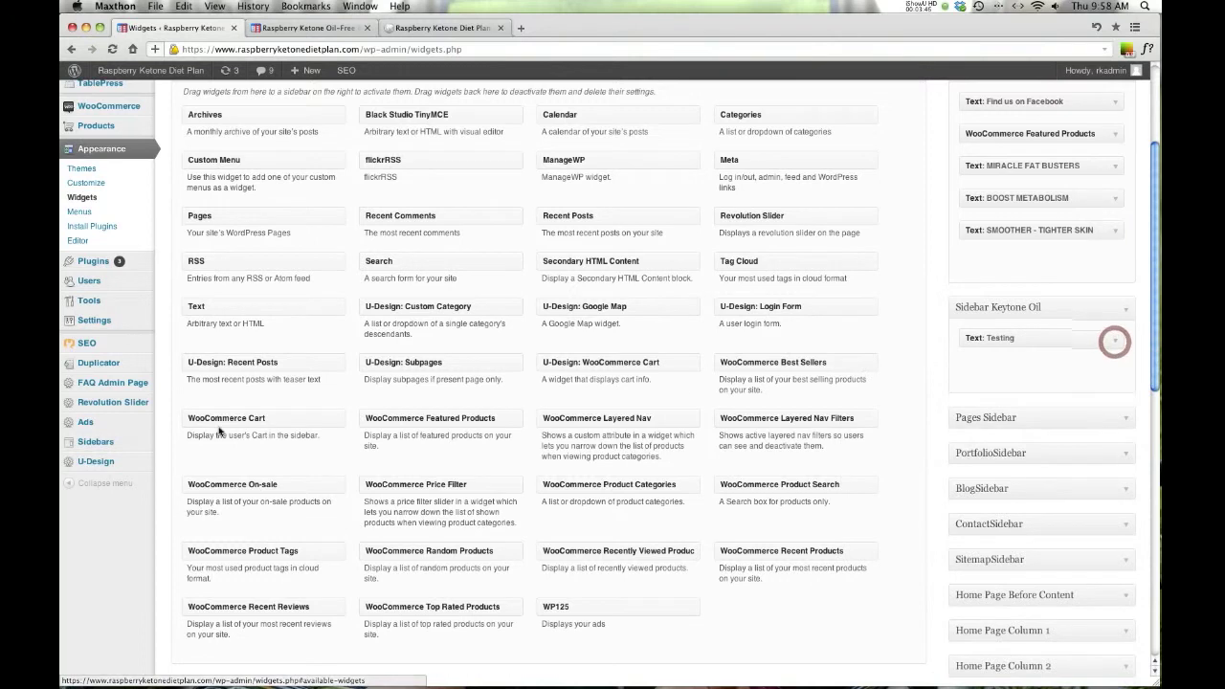
pyautogui.scroll(3, 172, 383)
pyautogui.moveTo(101, 309)
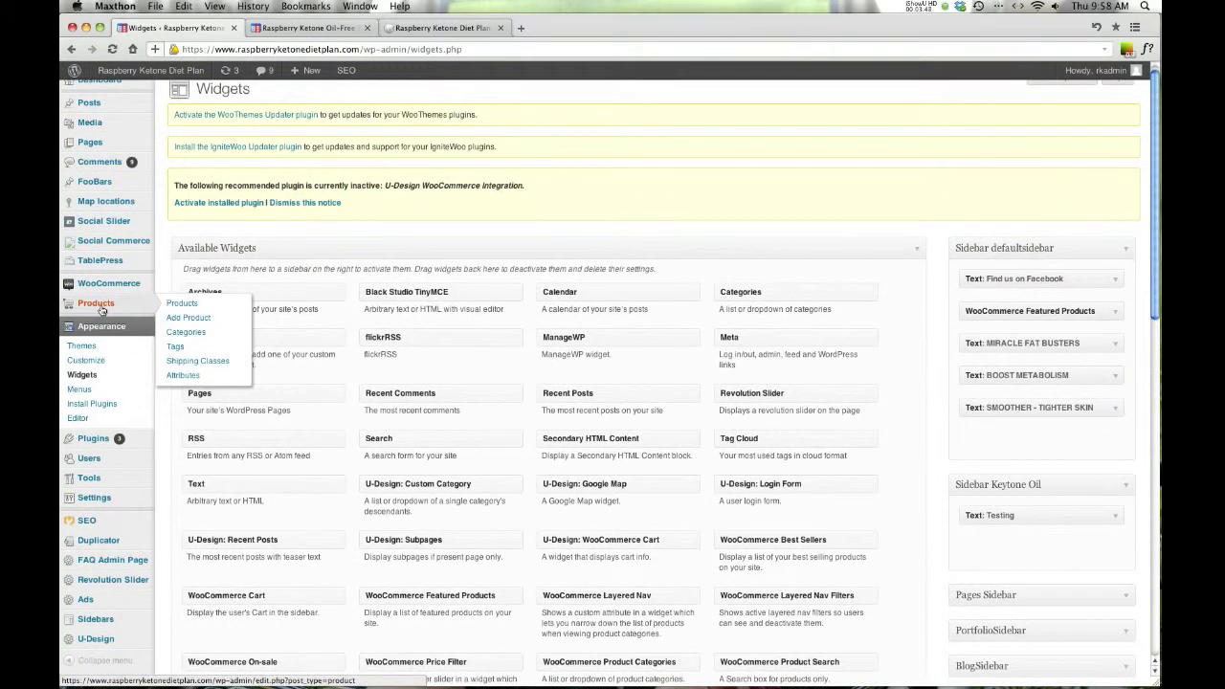
# - From the Products list, open Raspberry Ketone Oil-Free 8 oz Body Lotion in Edit Product
pyautogui.click(178, 305)
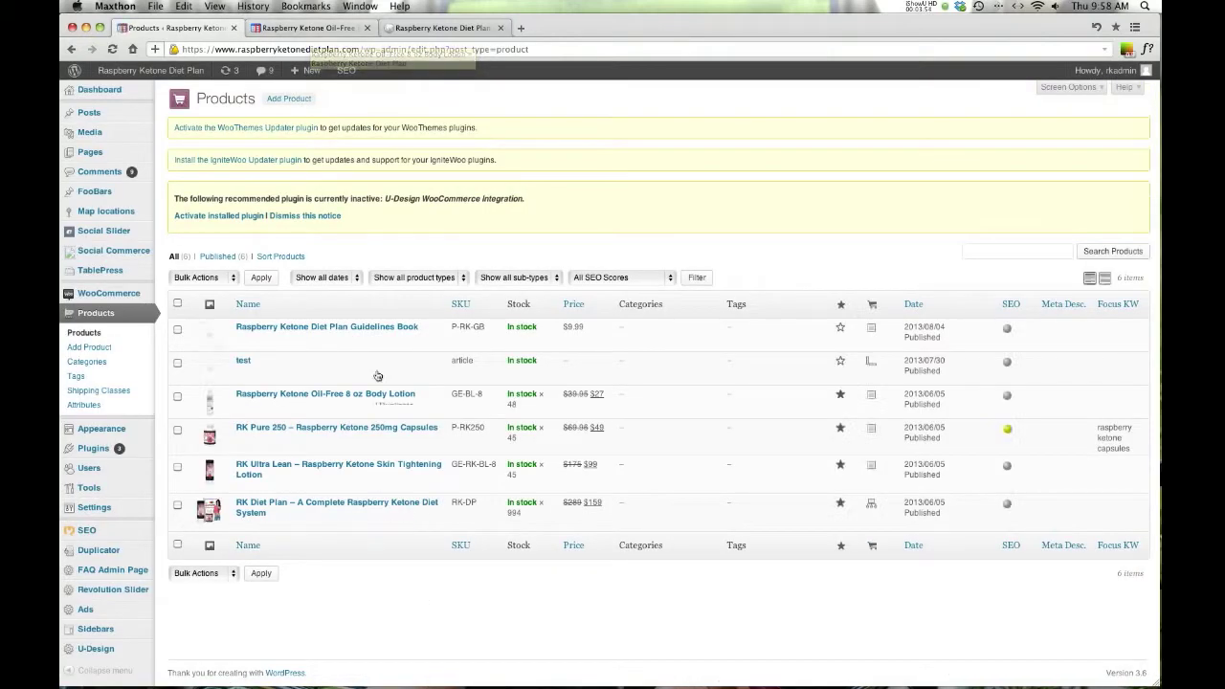
pyautogui.click(317, 395)
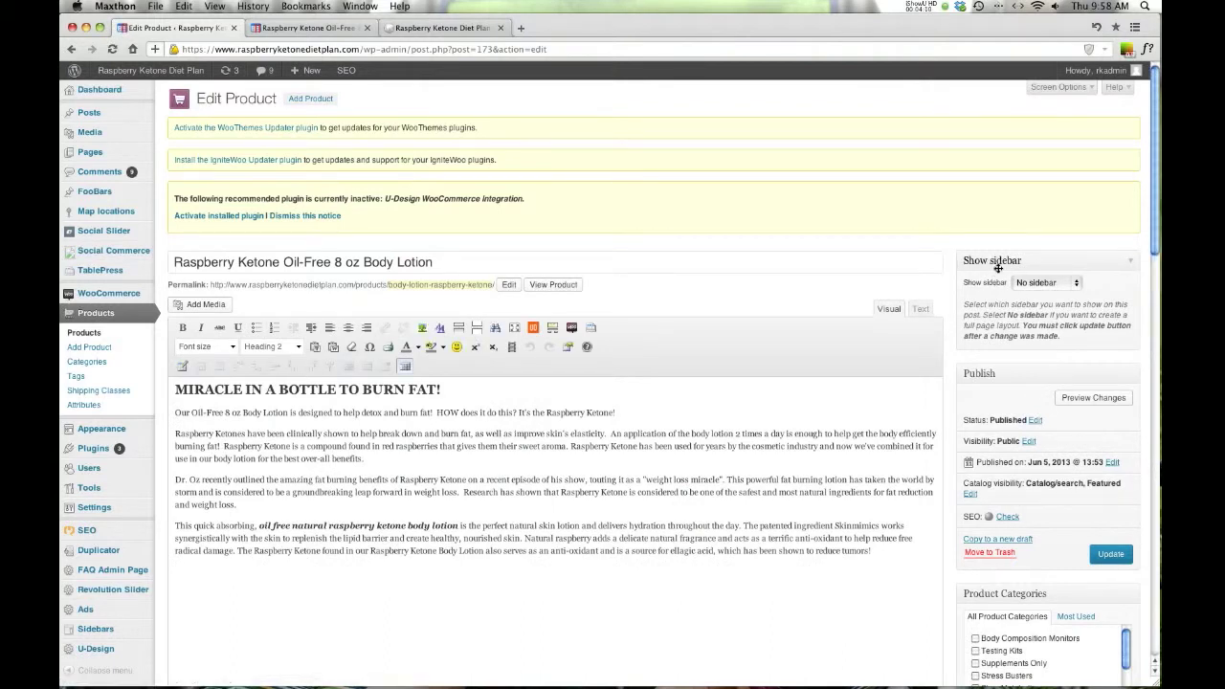
# - Scroll the live body lotion page to review its Facebook and featured-products sidebar
pyautogui.click(276, 30)
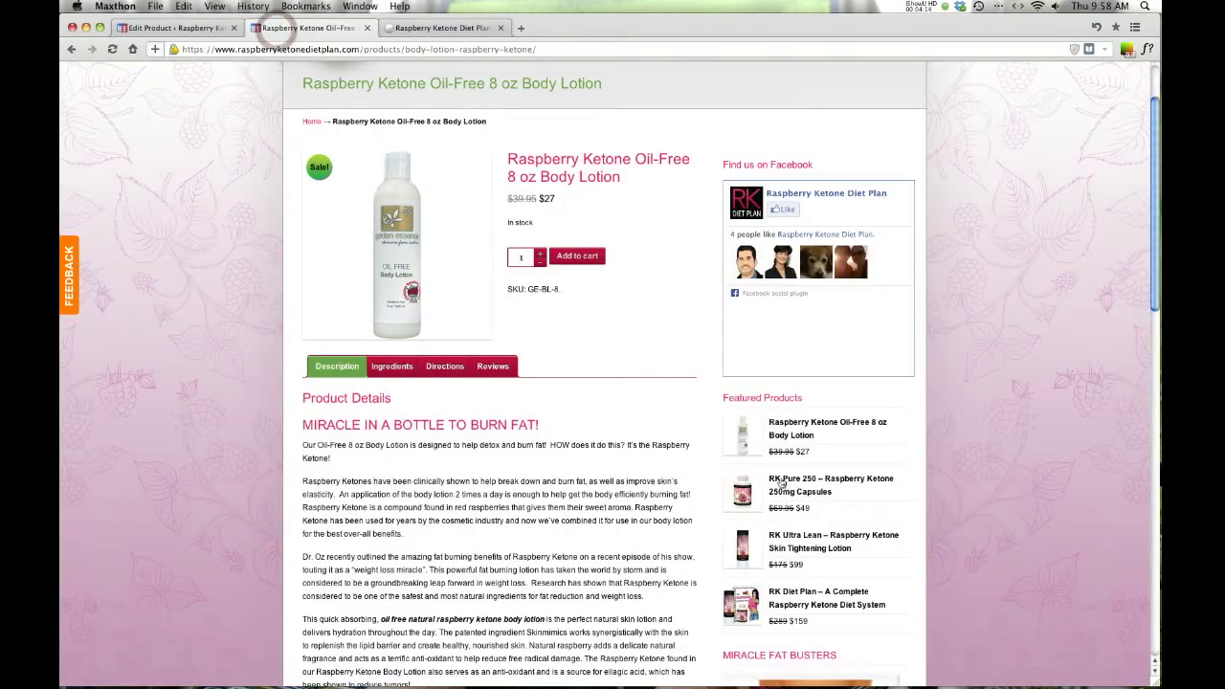
pyautogui.scroll(-10, 762, 284)
pyautogui.scroll(10, 773, 506)
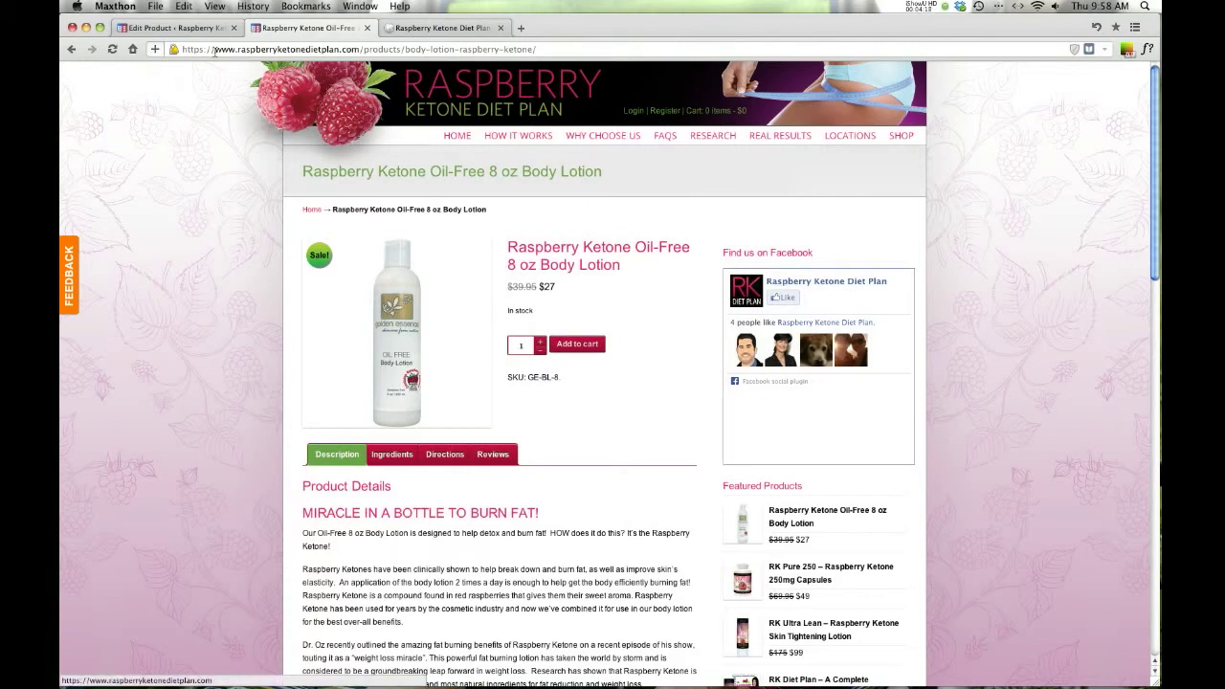
pyautogui.scroll(-10, 835, 334)
pyautogui.scroll(-3, 835, 334)
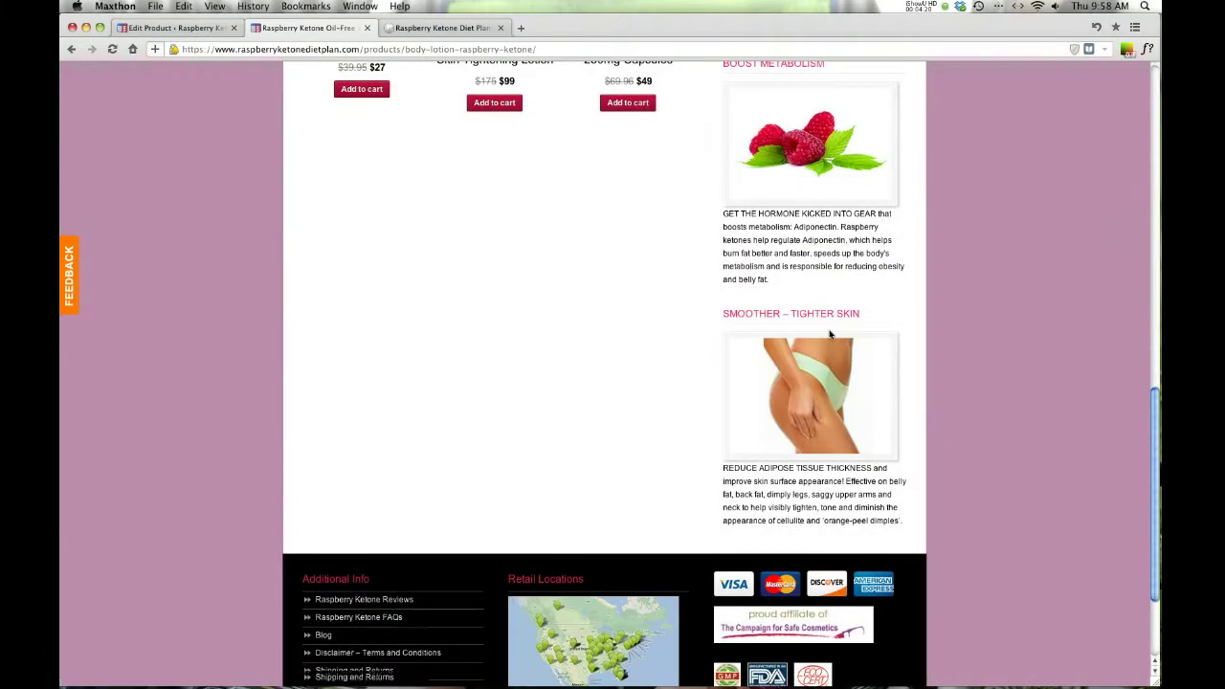
pyautogui.scroll(10, 833, 333)
pyautogui.scroll(-1, 828, 333)
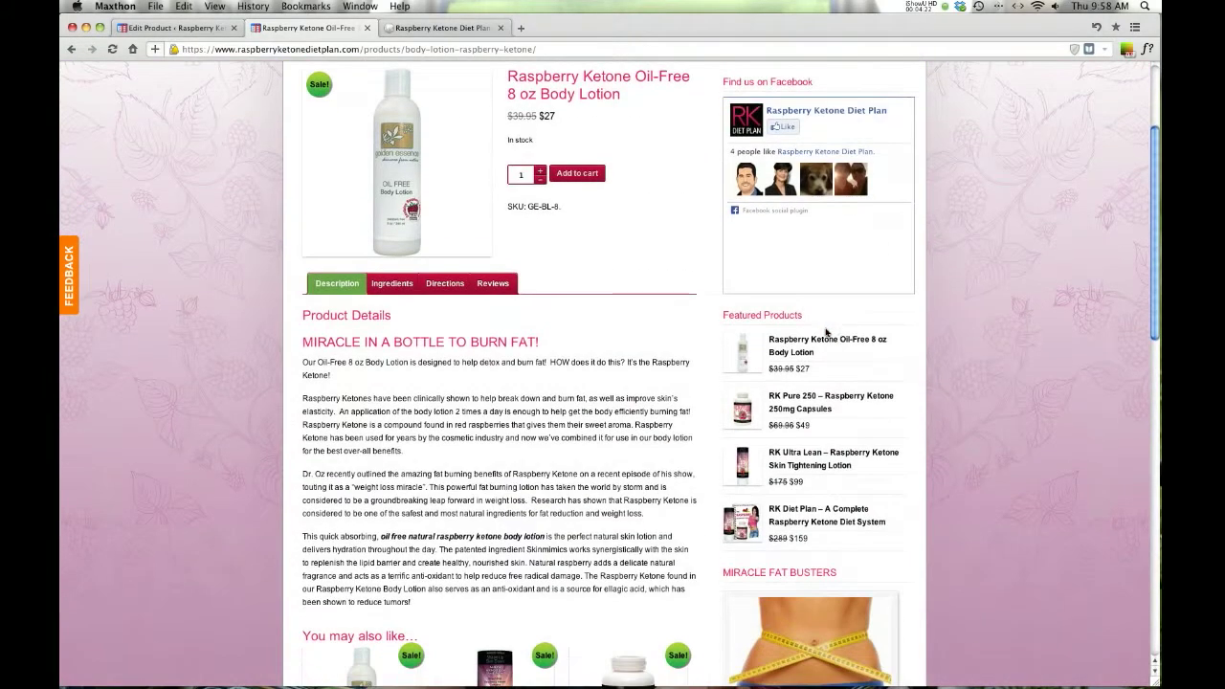
pyautogui.scroll(5, 828, 330)
# - Compare the product editor with the live page again and return to Edit Product
pyautogui.click(190, 30)
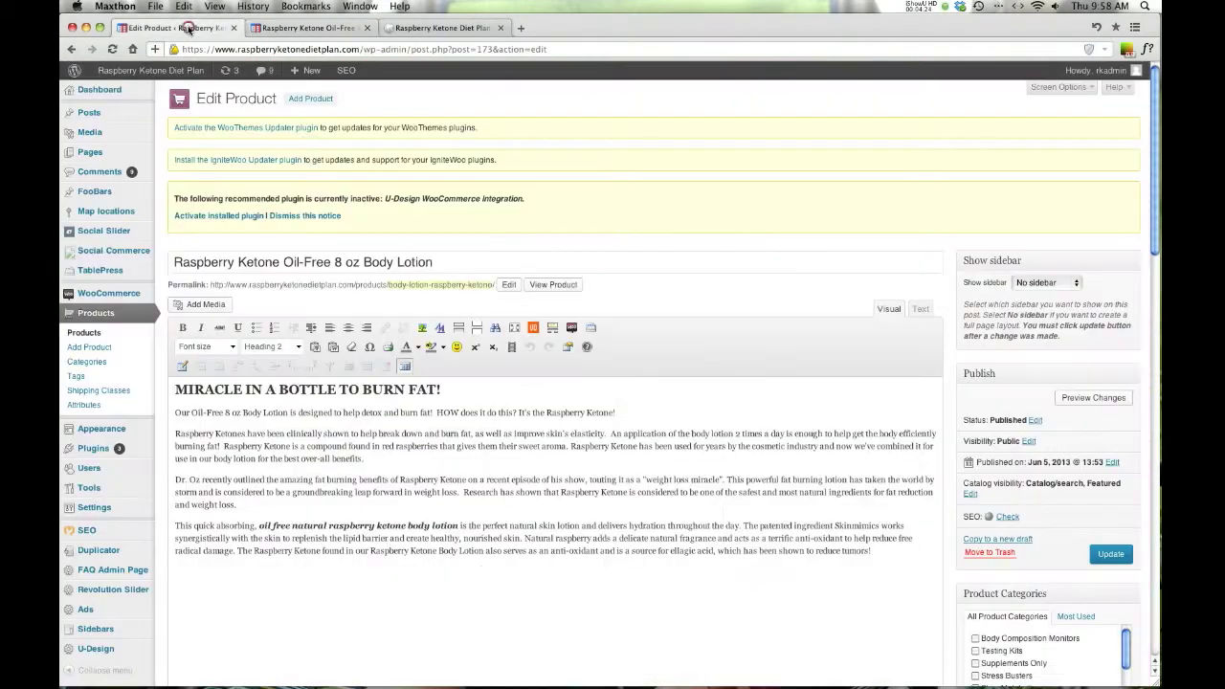
pyautogui.click(304, 28)
pyautogui.scroll(-5, 930, 406)
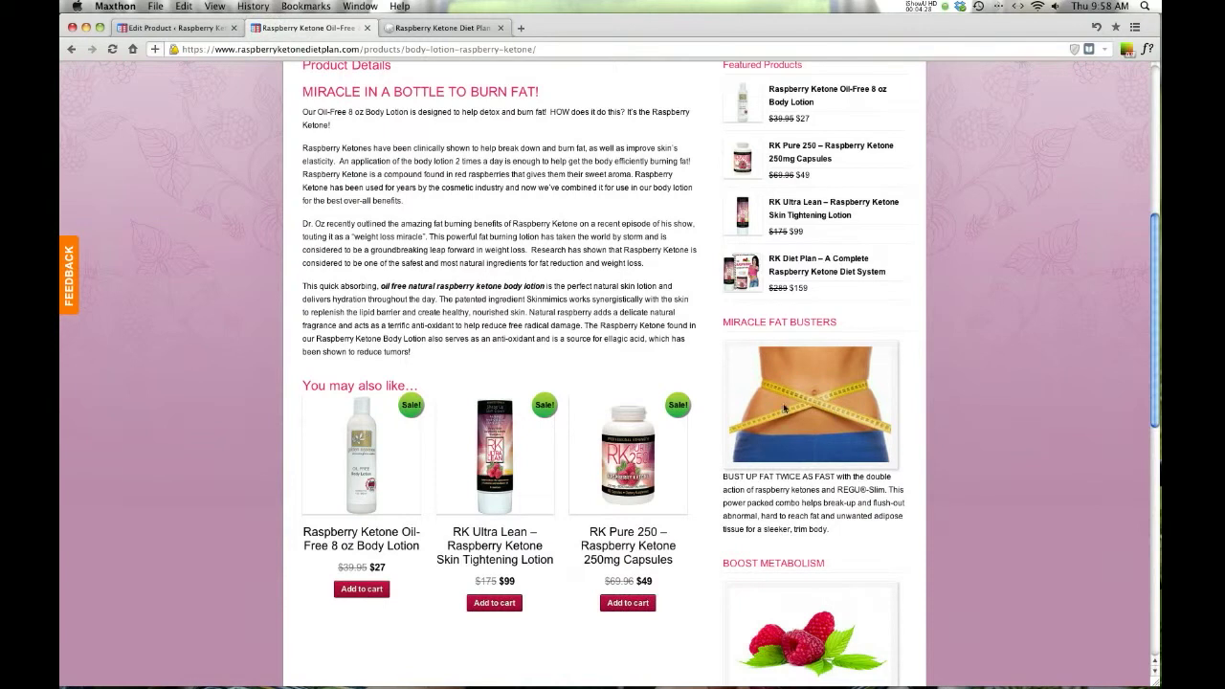
pyautogui.scroll(-7, 776, 345)
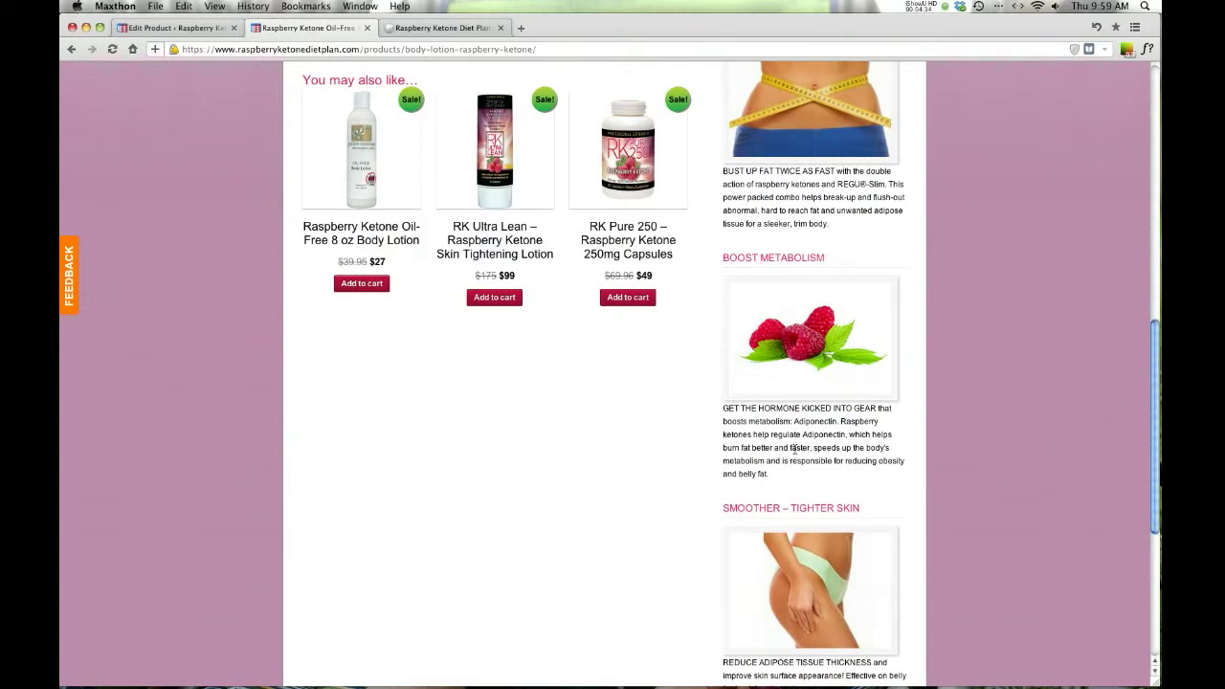
pyautogui.scroll(8, 794, 448)
pyautogui.scroll(6, 795, 446)
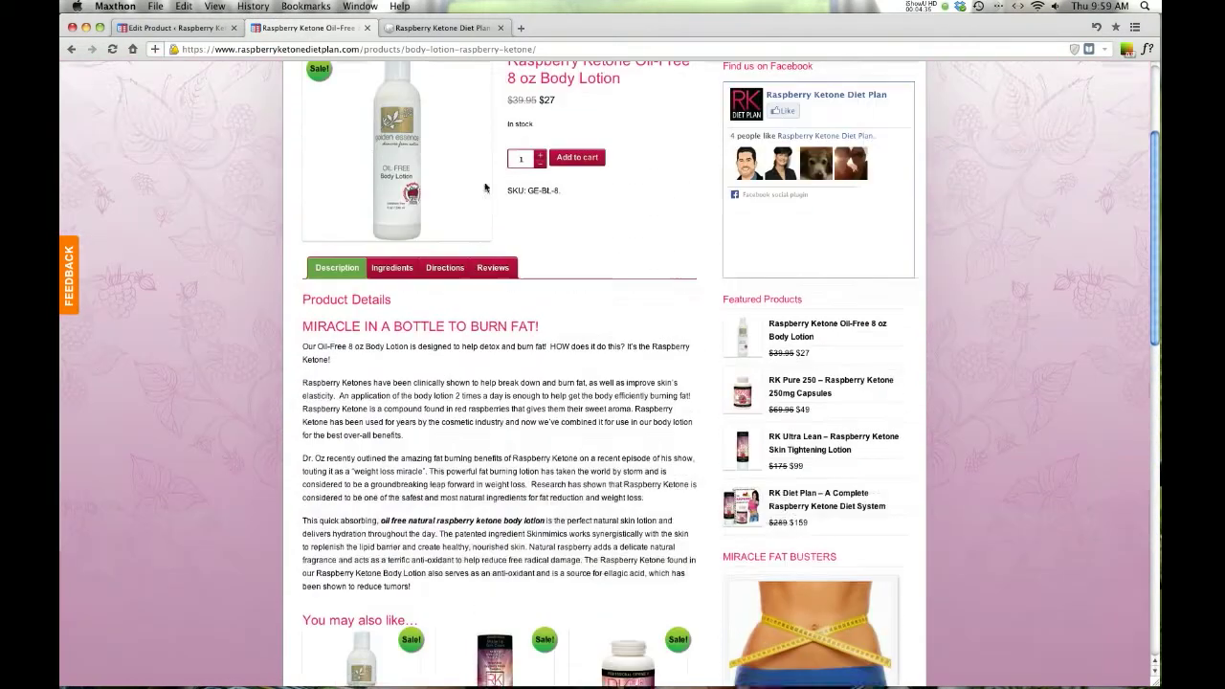
pyautogui.click(171, 29)
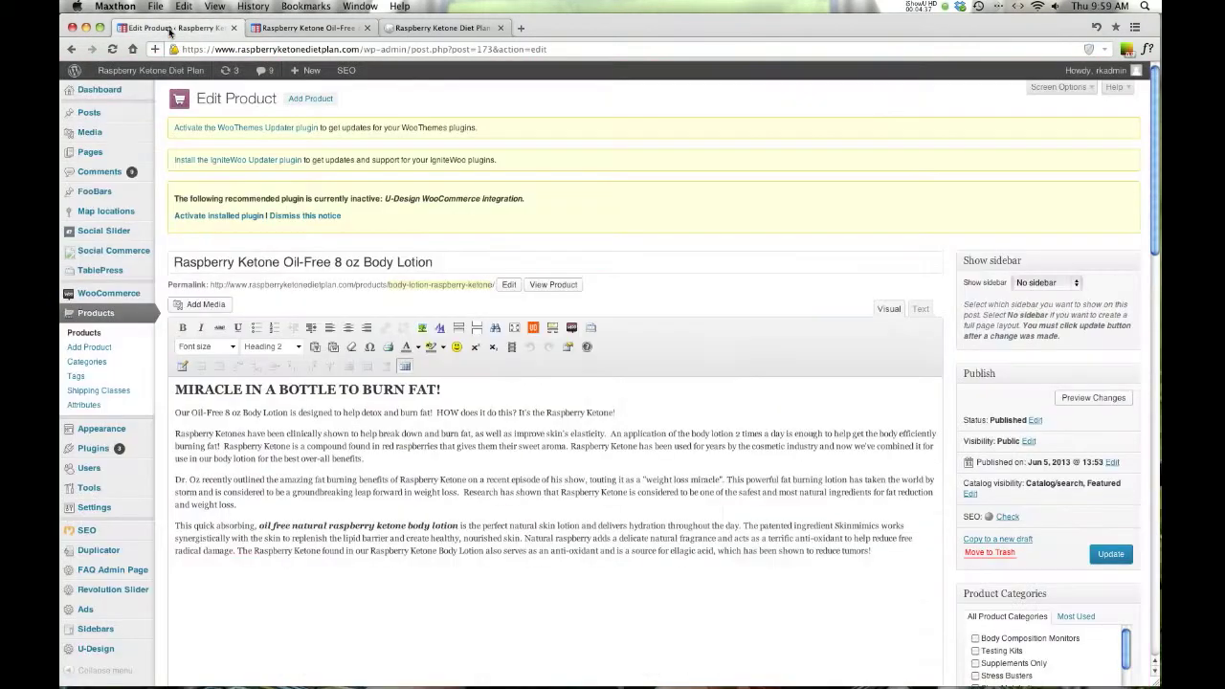
# - Assign the Keytone Oil sidebar to the body lotion, update it, and view its live page
pyautogui.click(1070, 283)
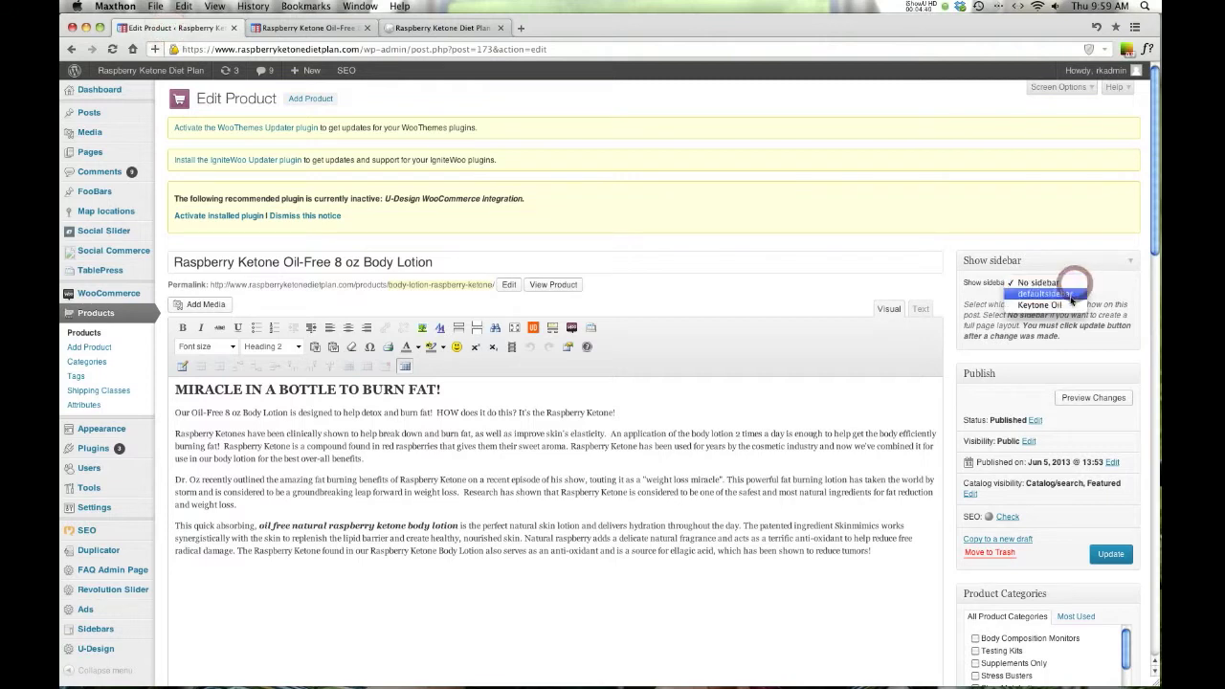
pyautogui.click(1059, 307)
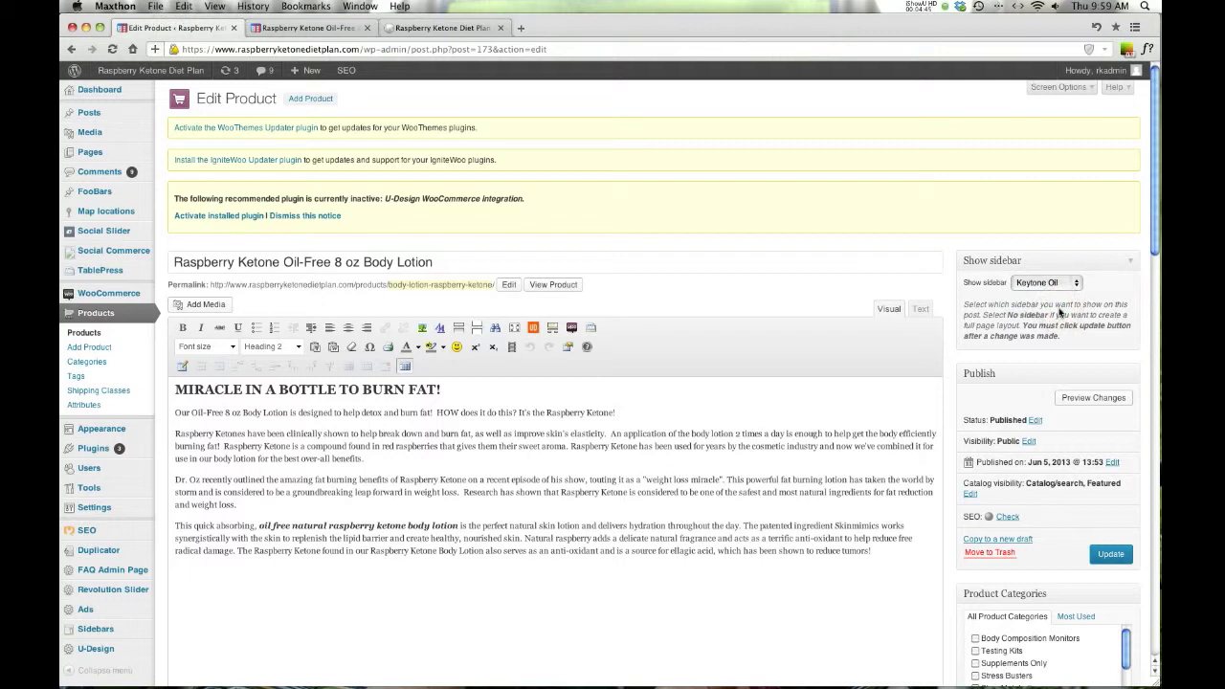
pyautogui.scroll(-2, 1110, 568)
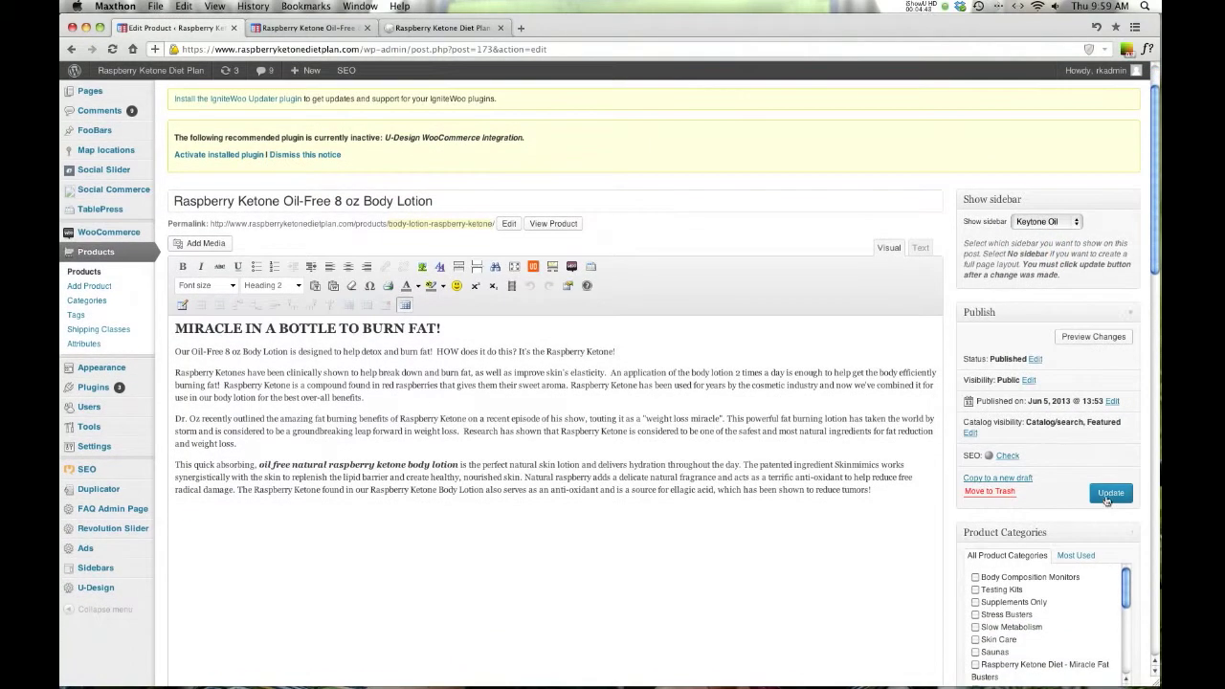
pyautogui.click(1109, 494)
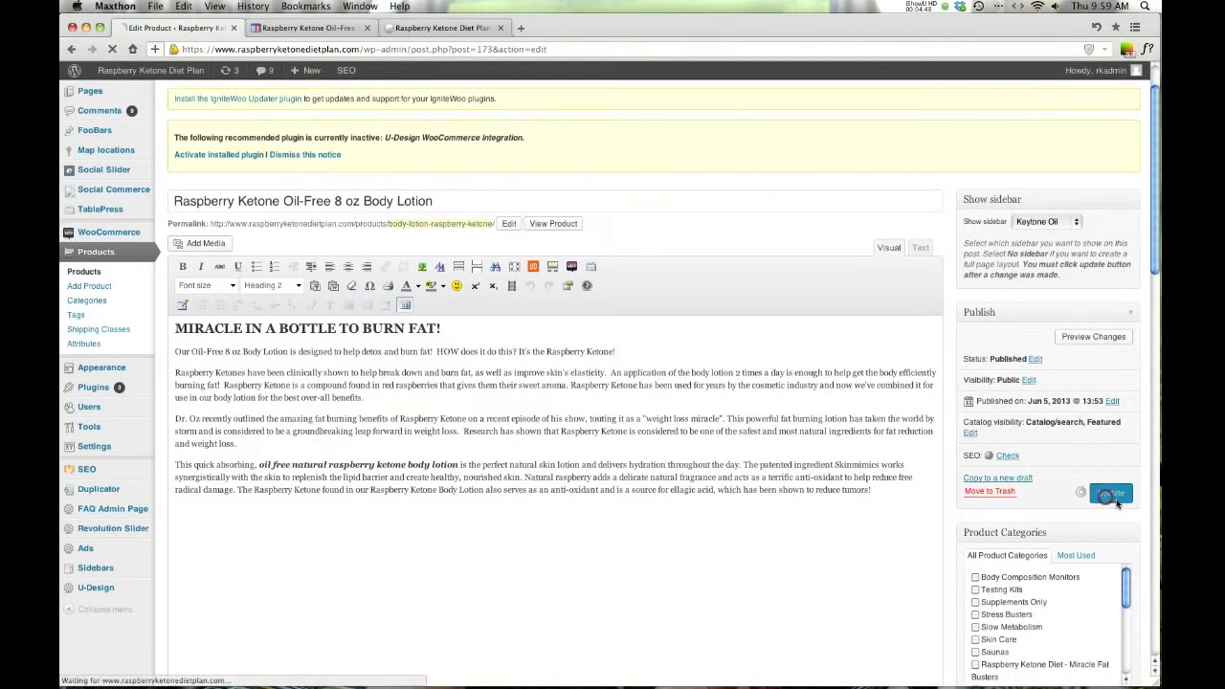
pyautogui.click(302, 27)
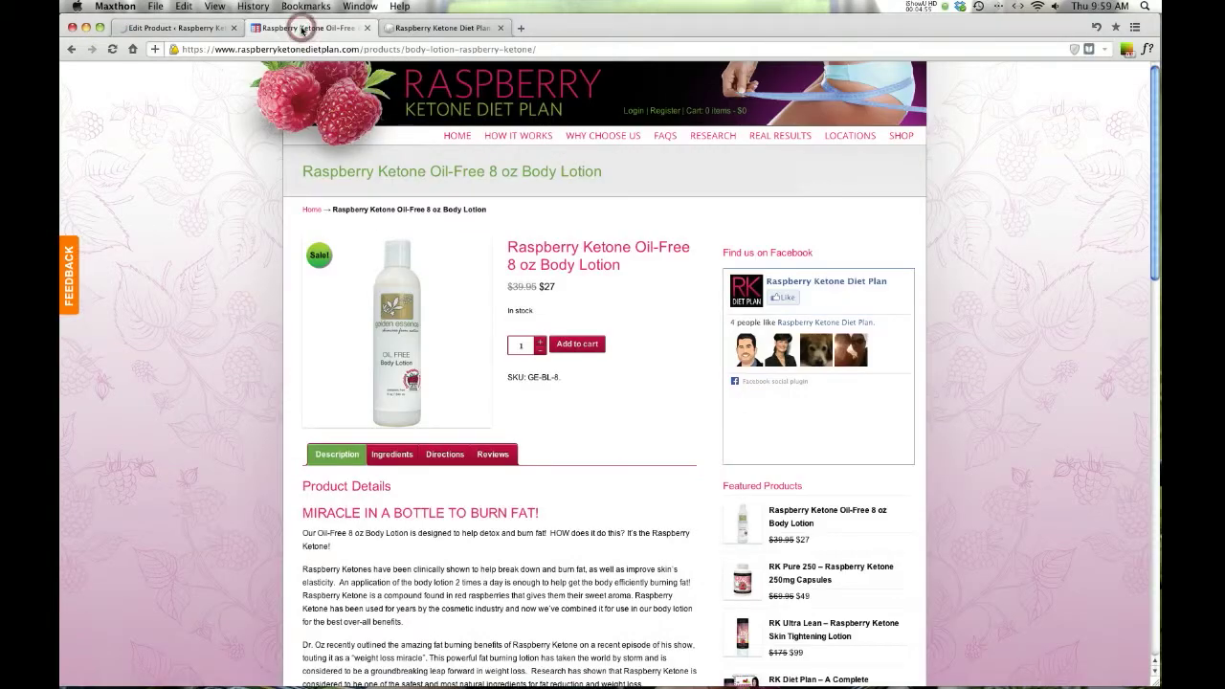
pyautogui.click(168, 27)
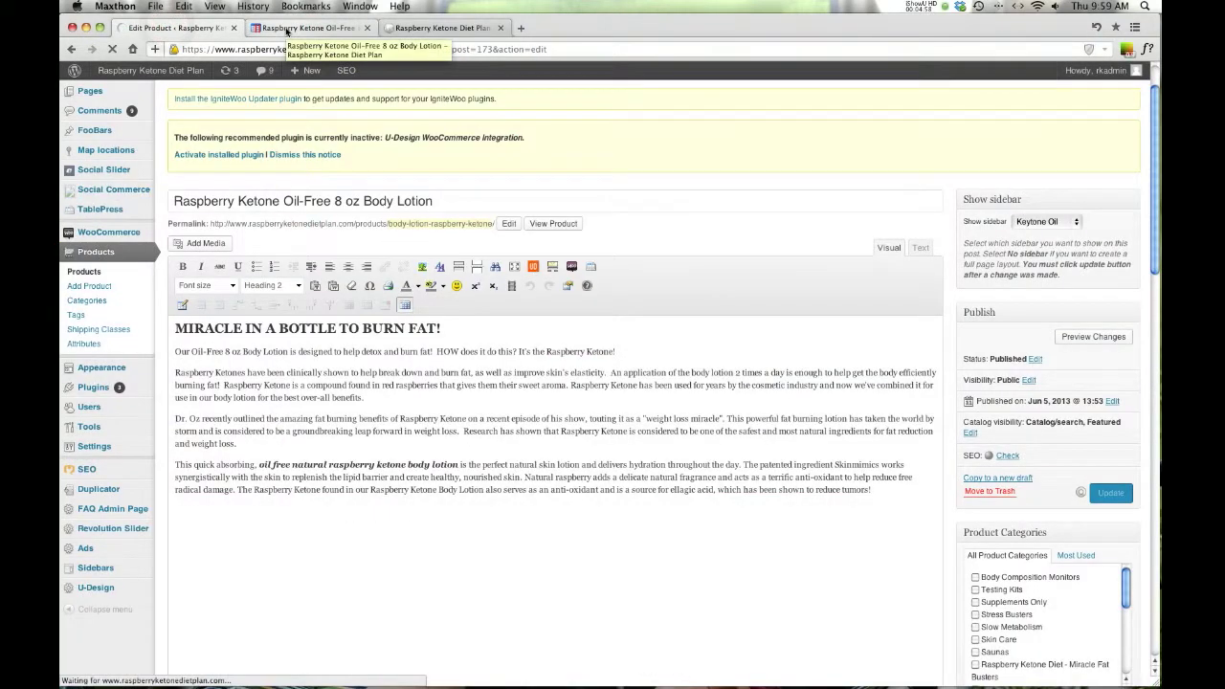
# - Reload the live body lotion page to confirm the Testing widget now appears in its sidebar
pyautogui.click(287, 29)
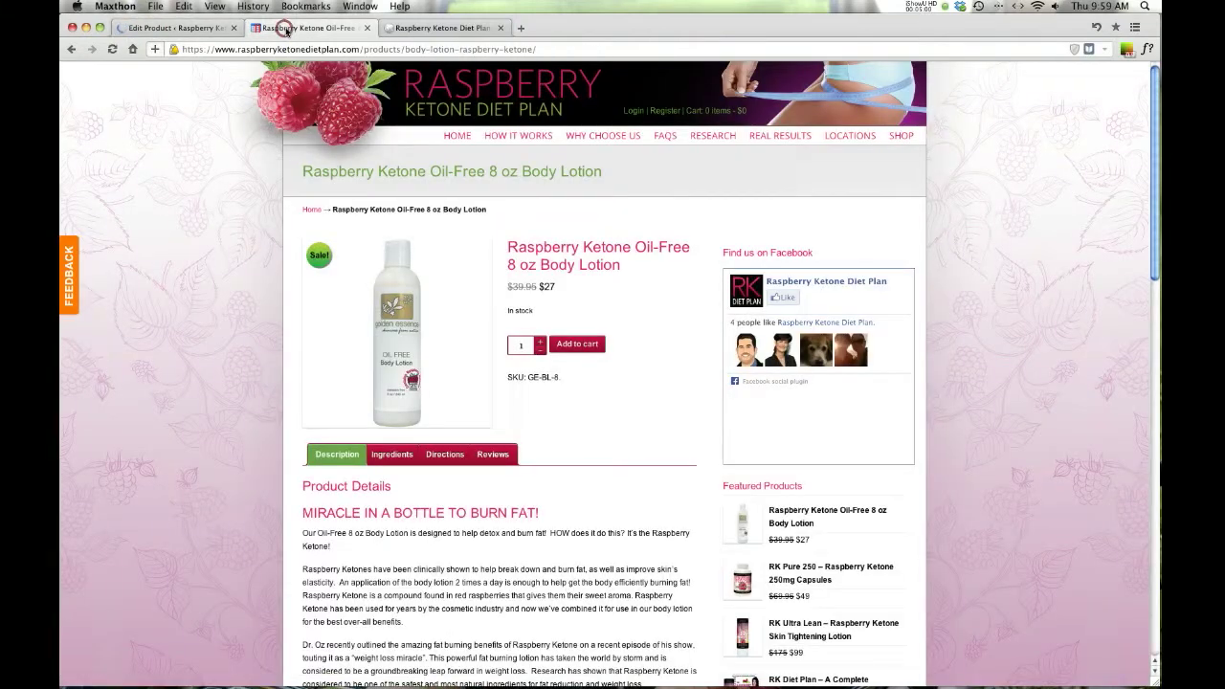
pyautogui.click(112, 49)
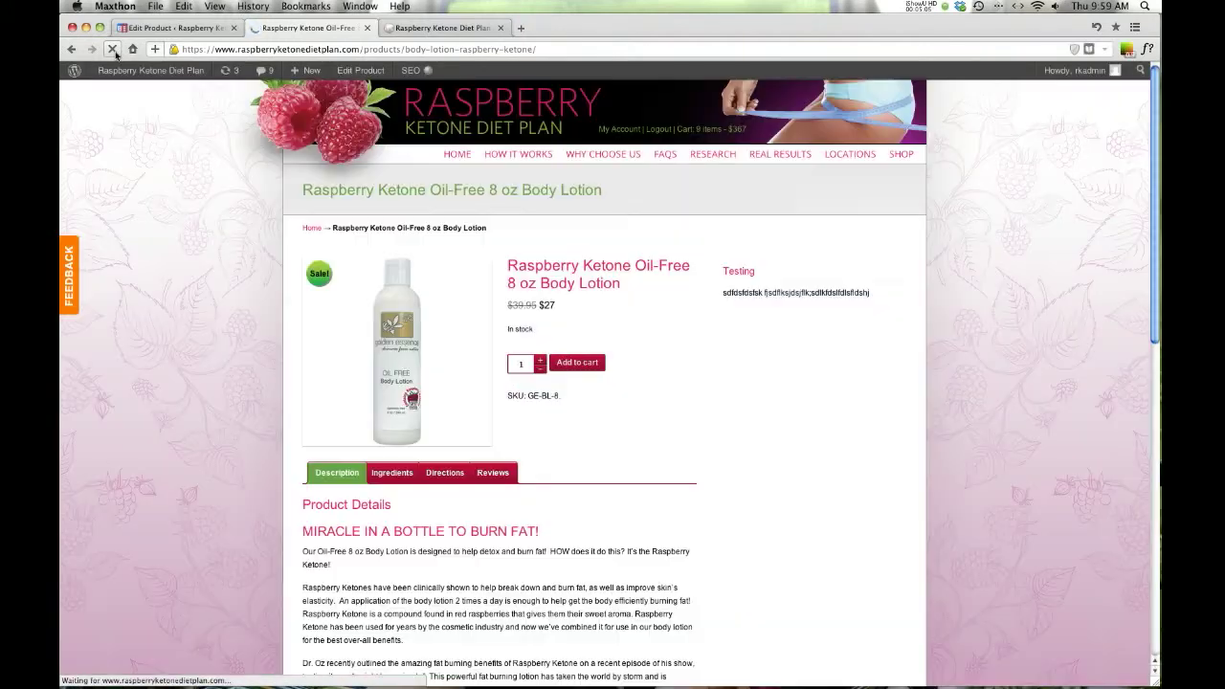
pyautogui.scroll(-10, 733, 306)
pyautogui.scroll(4, 736, 305)
pyautogui.scroll(5, 736, 306)
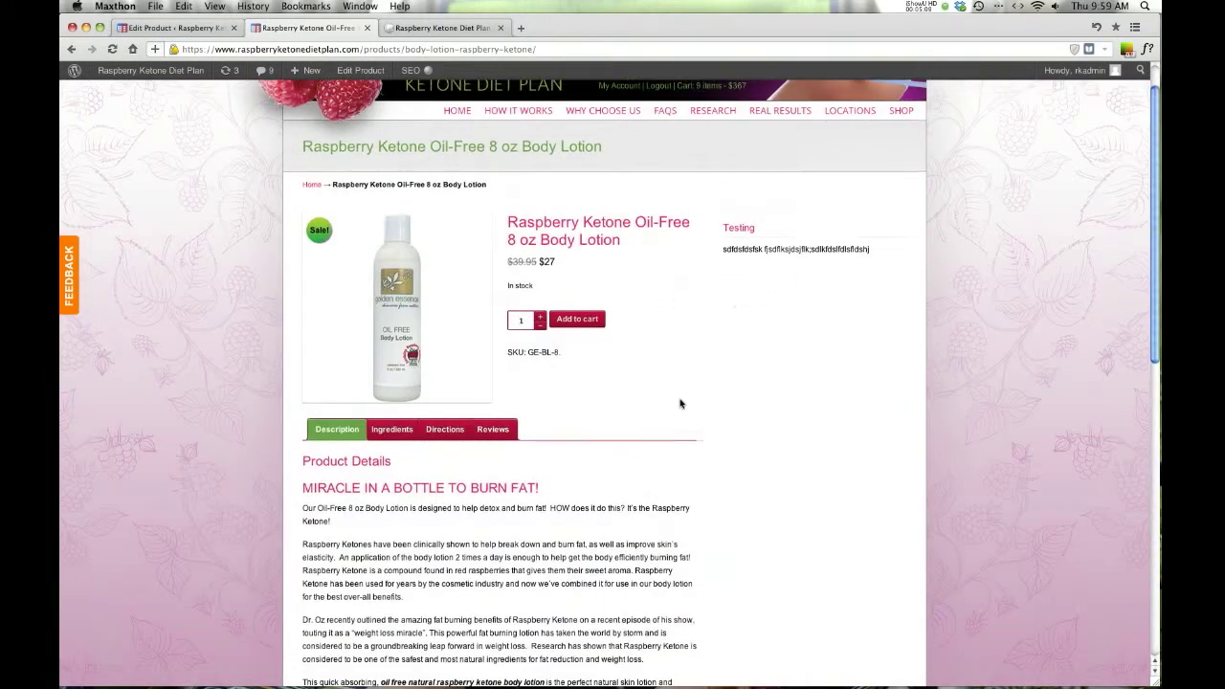
pyautogui.click(172, 28)
# - Change the Show sidebar option to No sidebar and update the product
pyautogui.click(1065, 315)
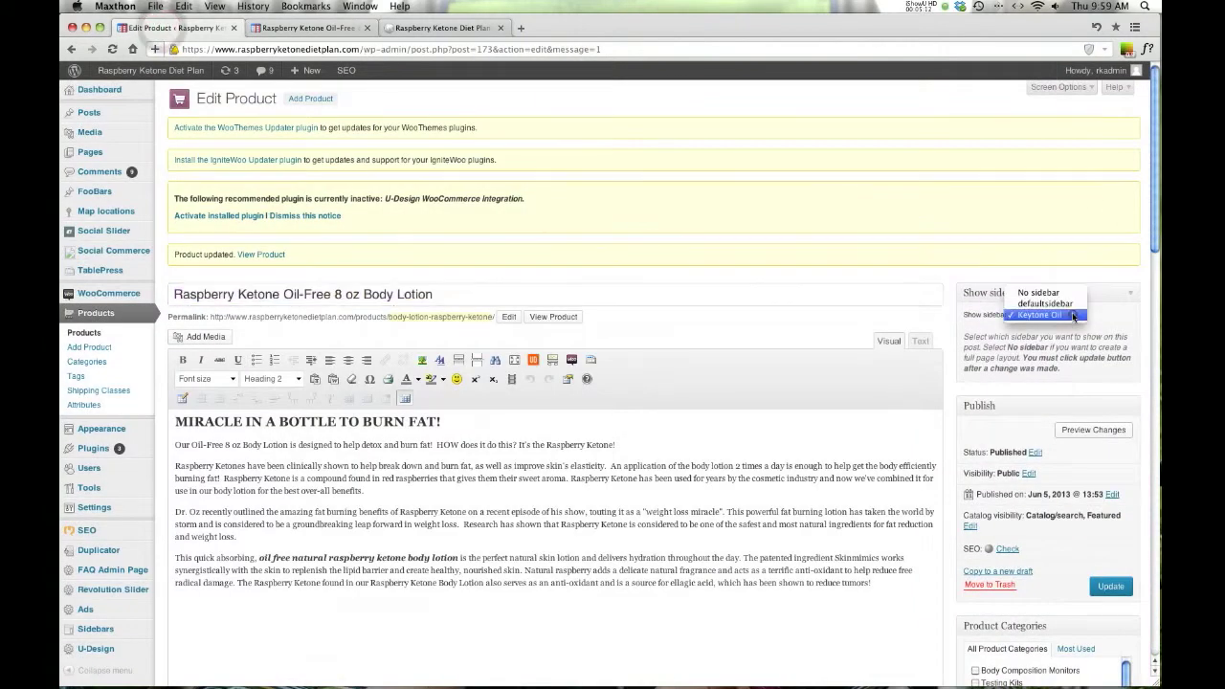
pyautogui.click(1059, 295)
pyautogui.click(1110, 586)
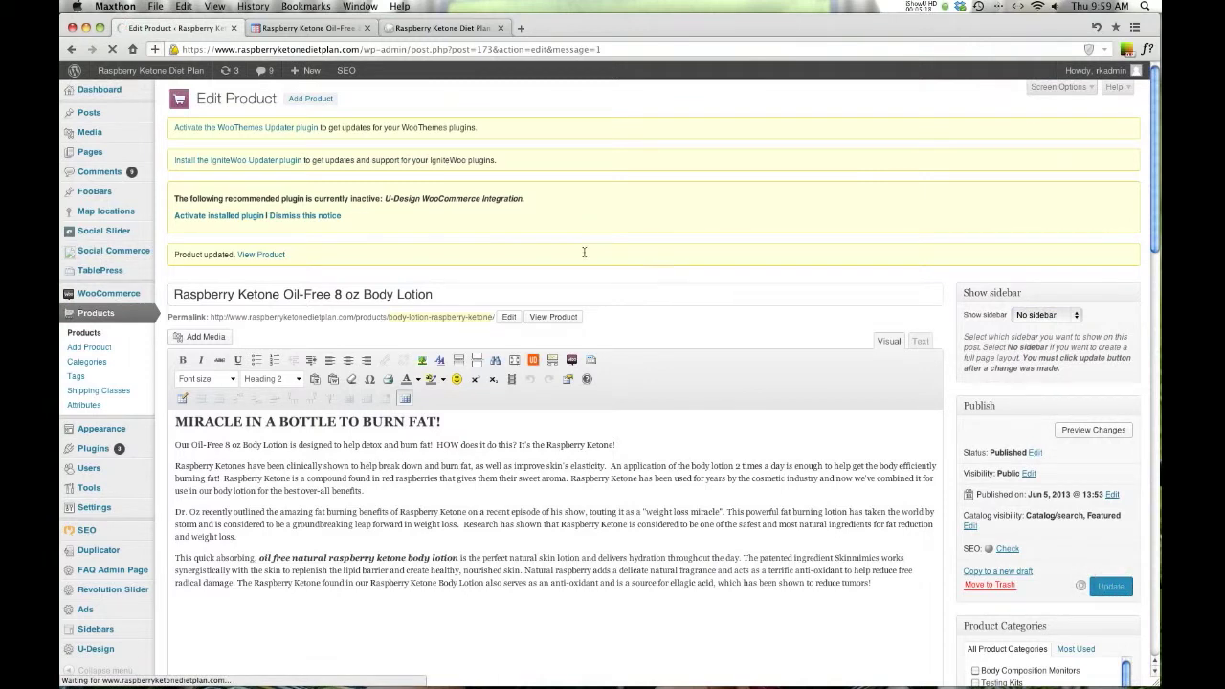
# - Reload the live lotion page to confirm its Facebook and featured-products sidebar returned
pyautogui.click(276, 29)
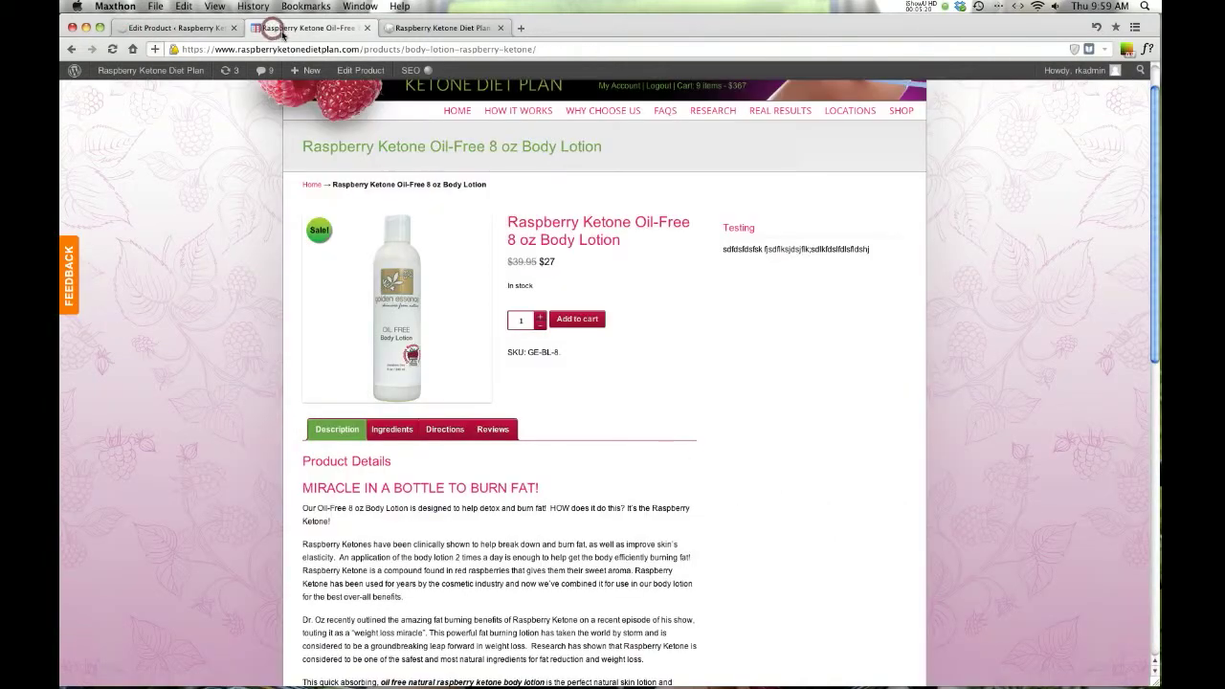
pyautogui.click(111, 50)
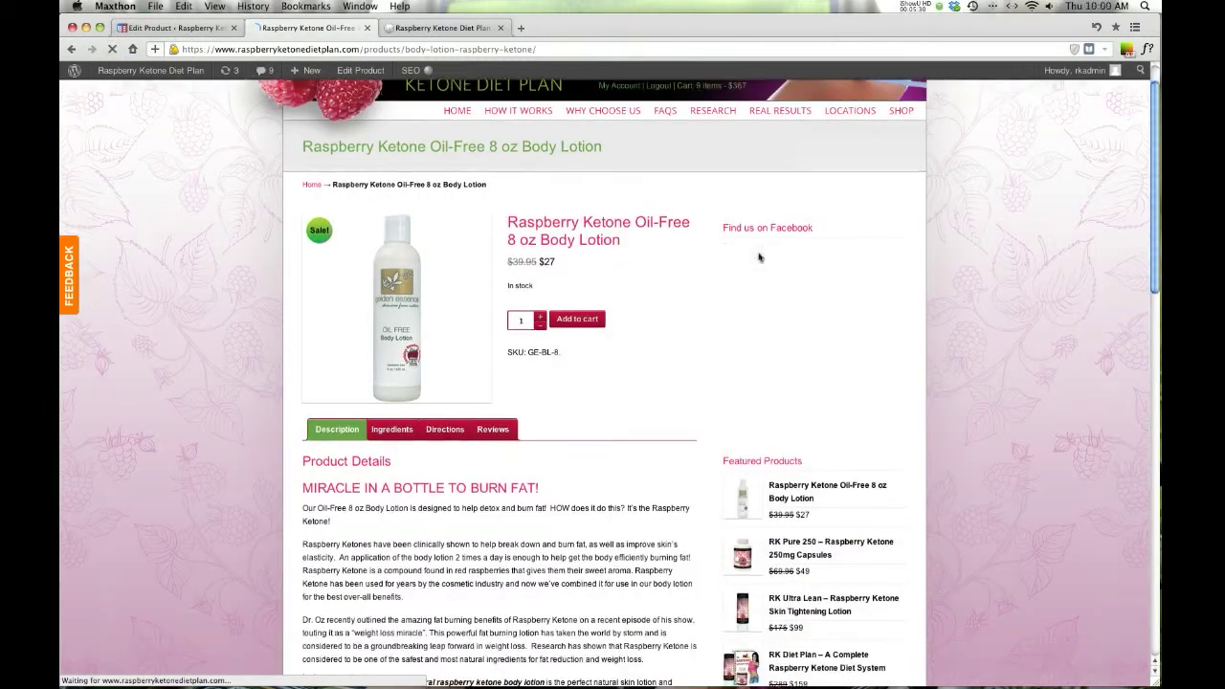
pyautogui.scroll(-10, 847, 537)
pyautogui.scroll(5, 320, 160)
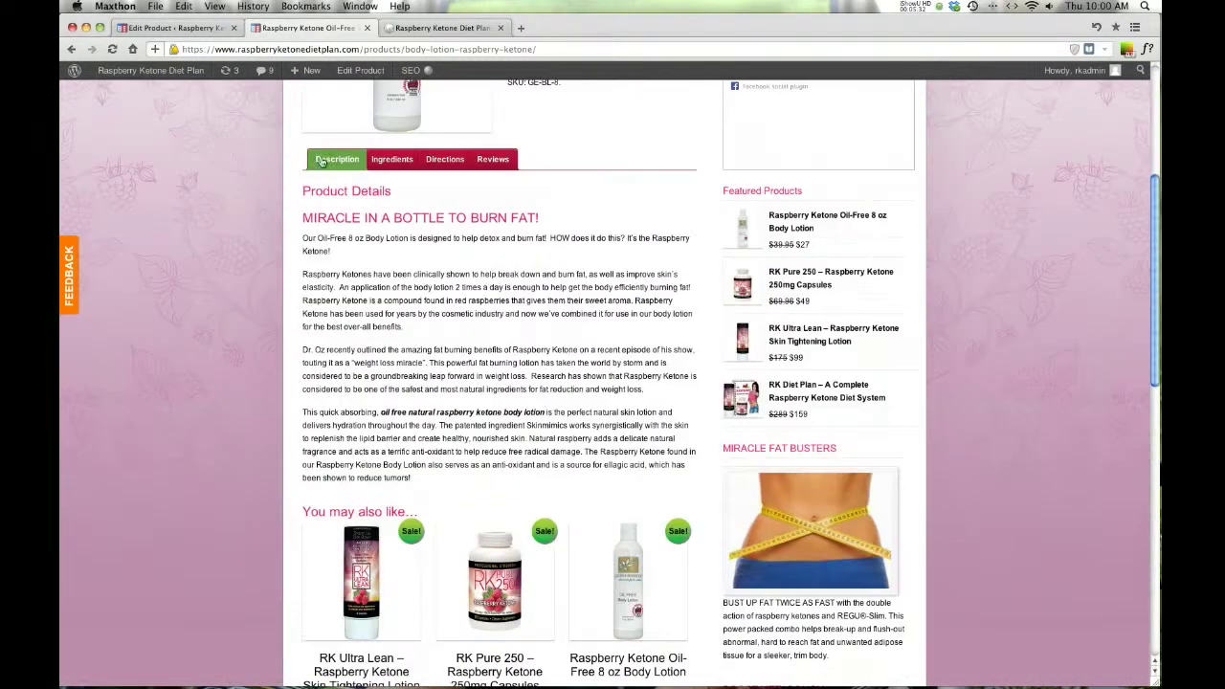
pyautogui.click(154, 28)
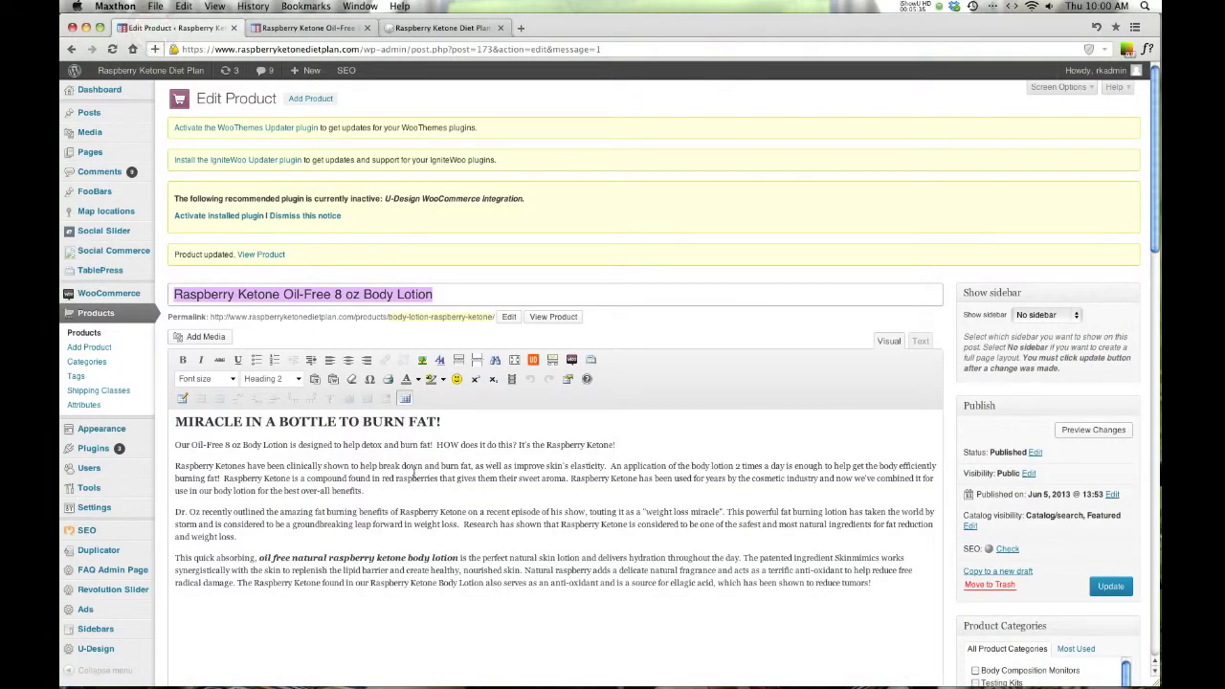
pyautogui.click(308, 28)
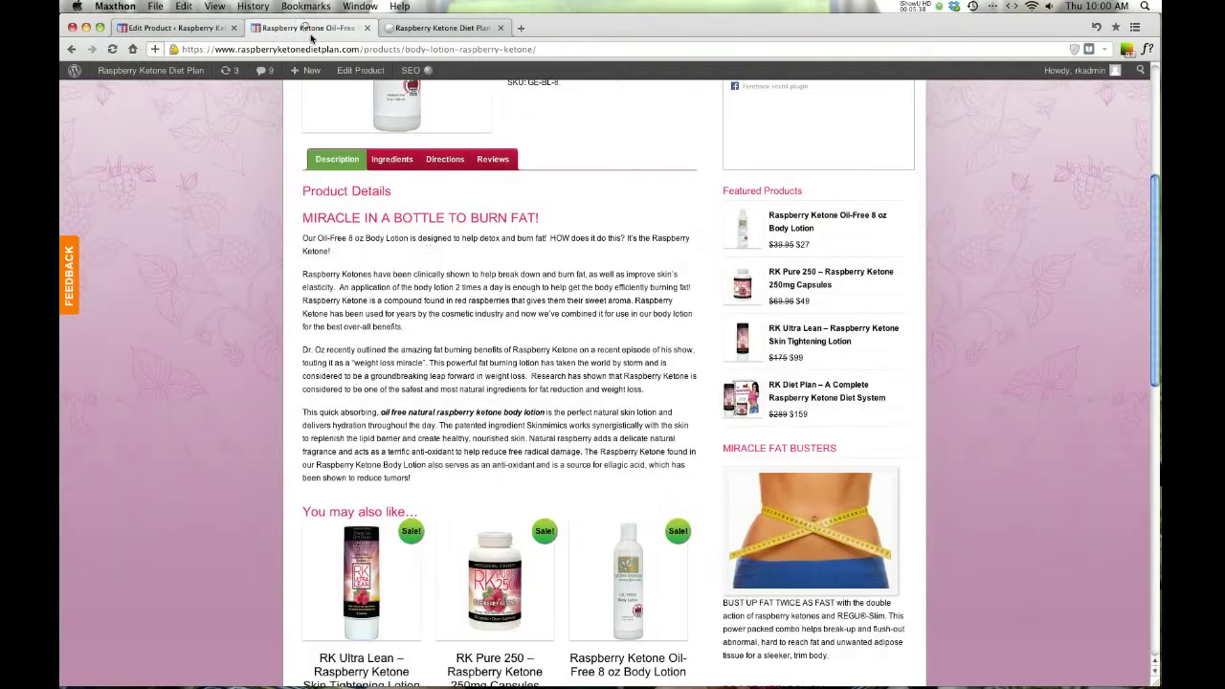
pyautogui.scroll(5, 467, 299)
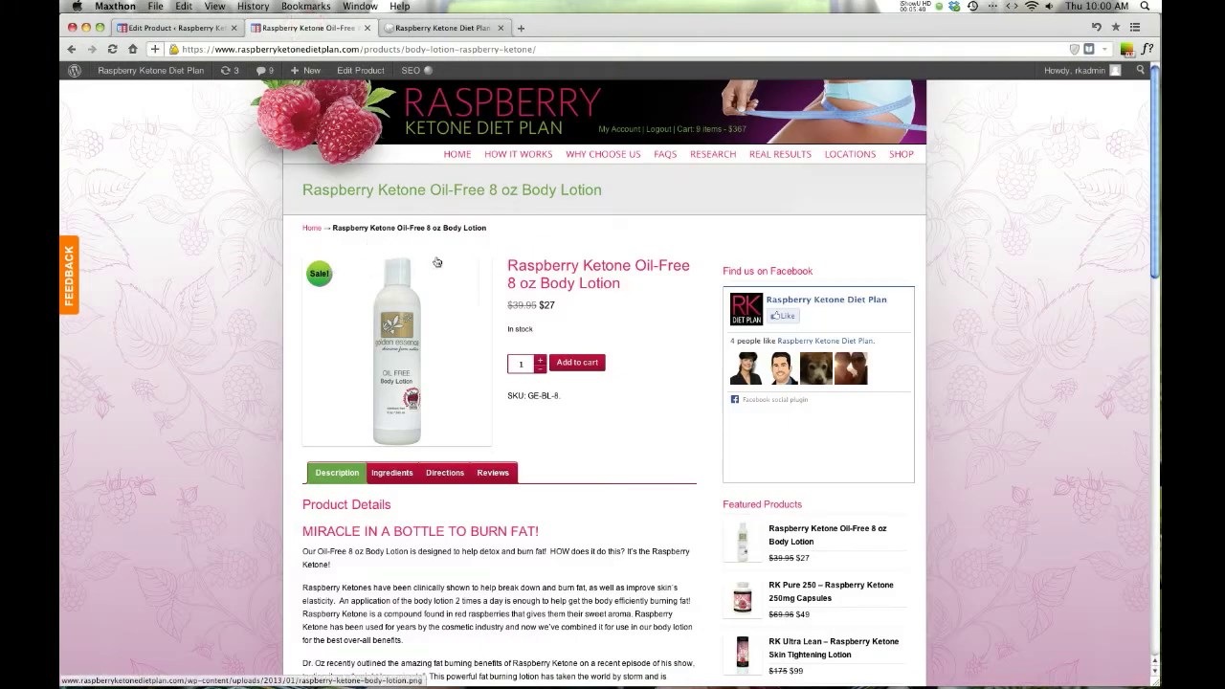
pyautogui.click(183, 28)
pyautogui.scroll(-5, 438, 290)
pyautogui.scroll(-10, 438, 291)
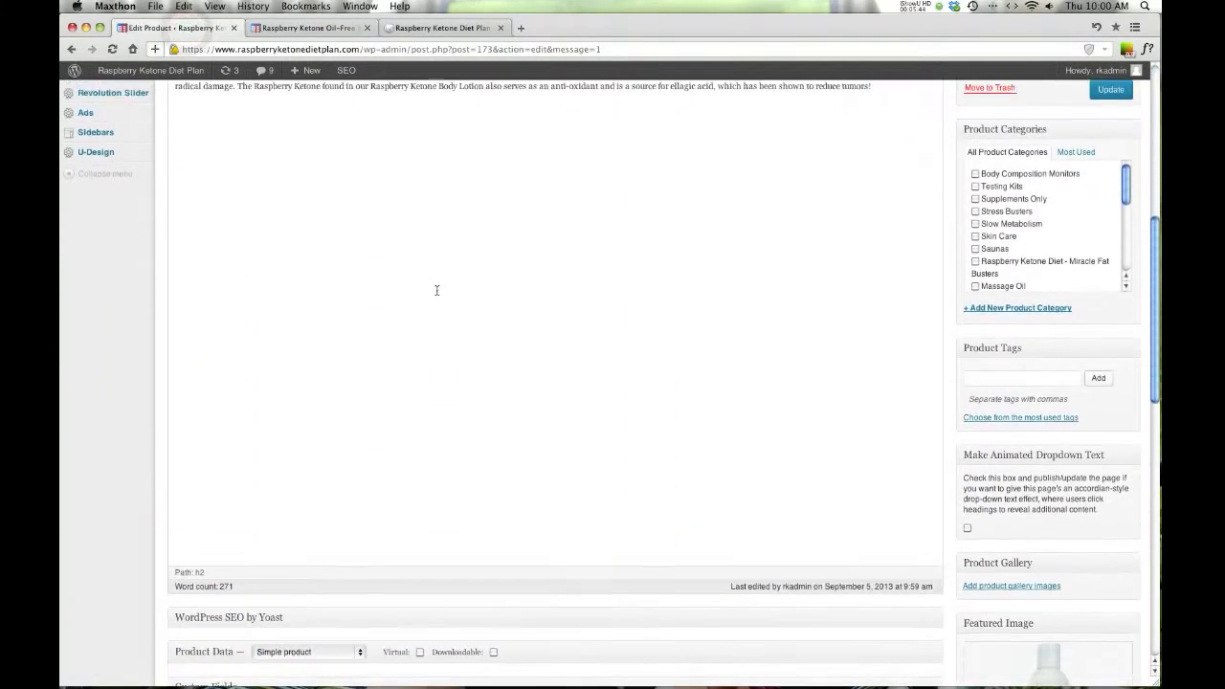
pyautogui.scroll(-5, 910, 588)
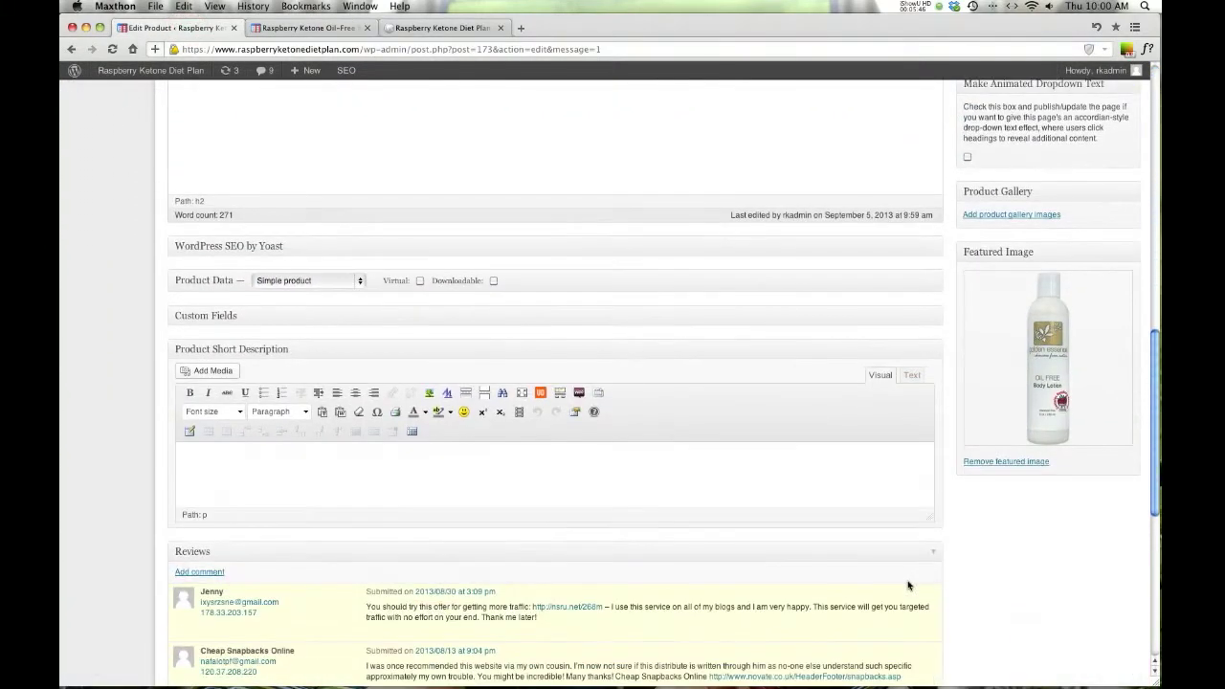
pyautogui.scroll(-10, 816, 556)
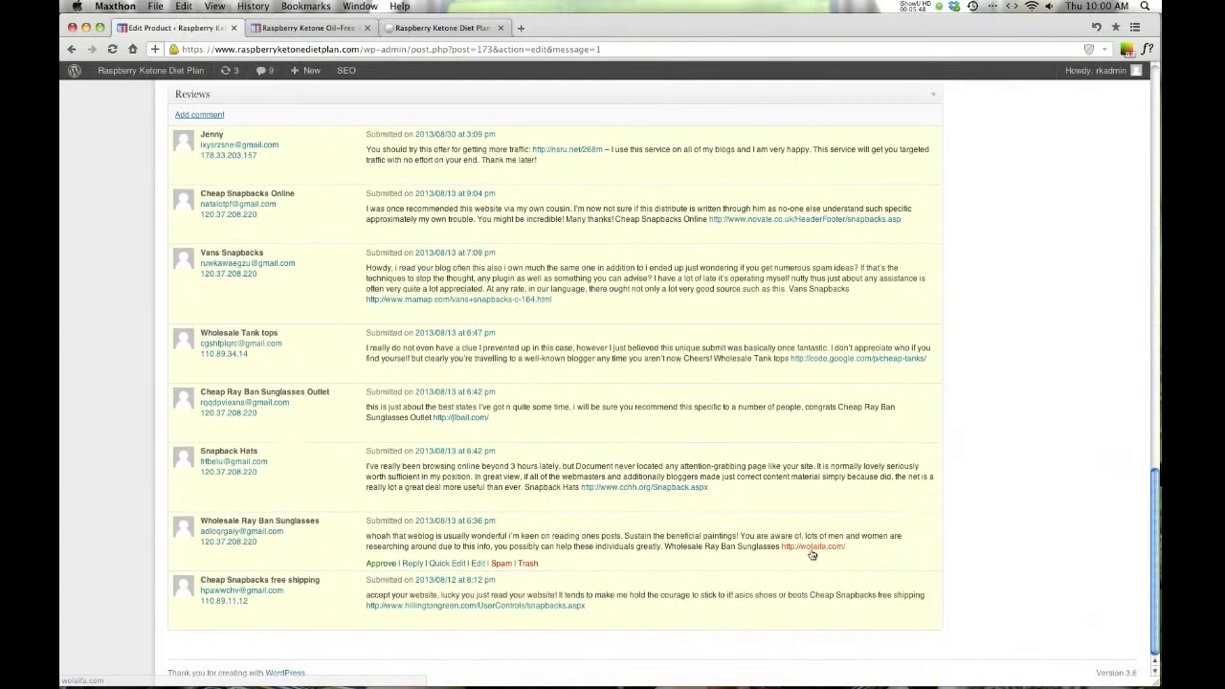
pyautogui.scroll(20, 812, 555)
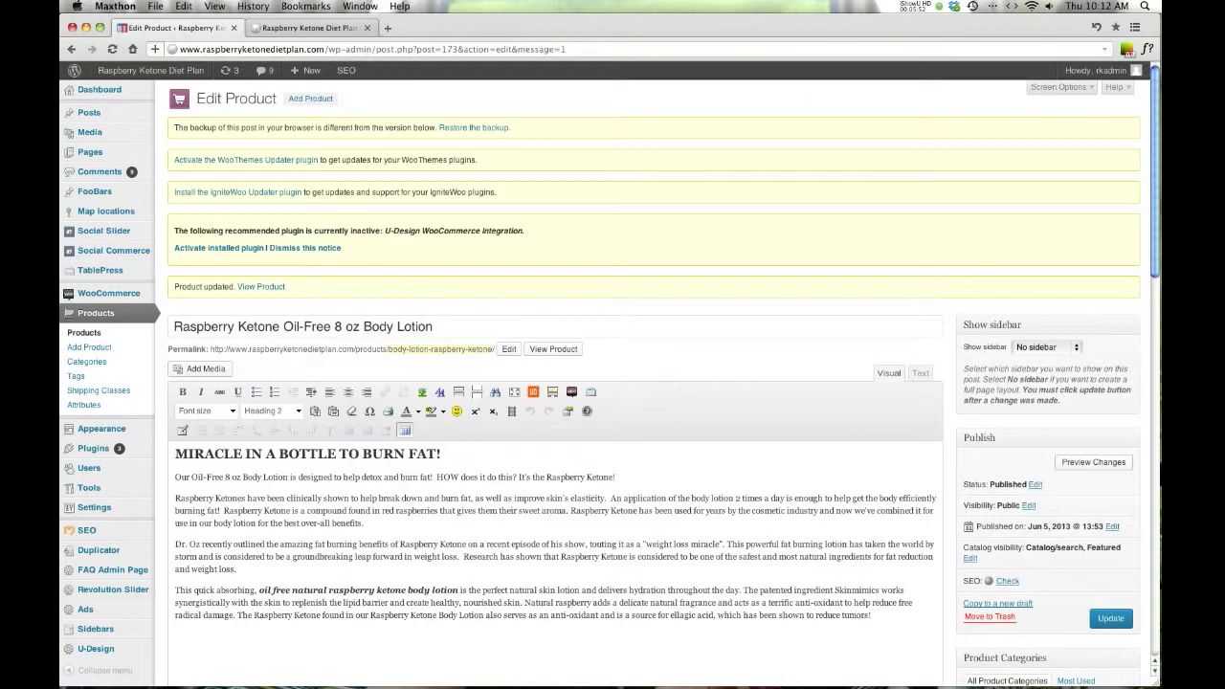
pyautogui.scroll(-1, 761, 345)
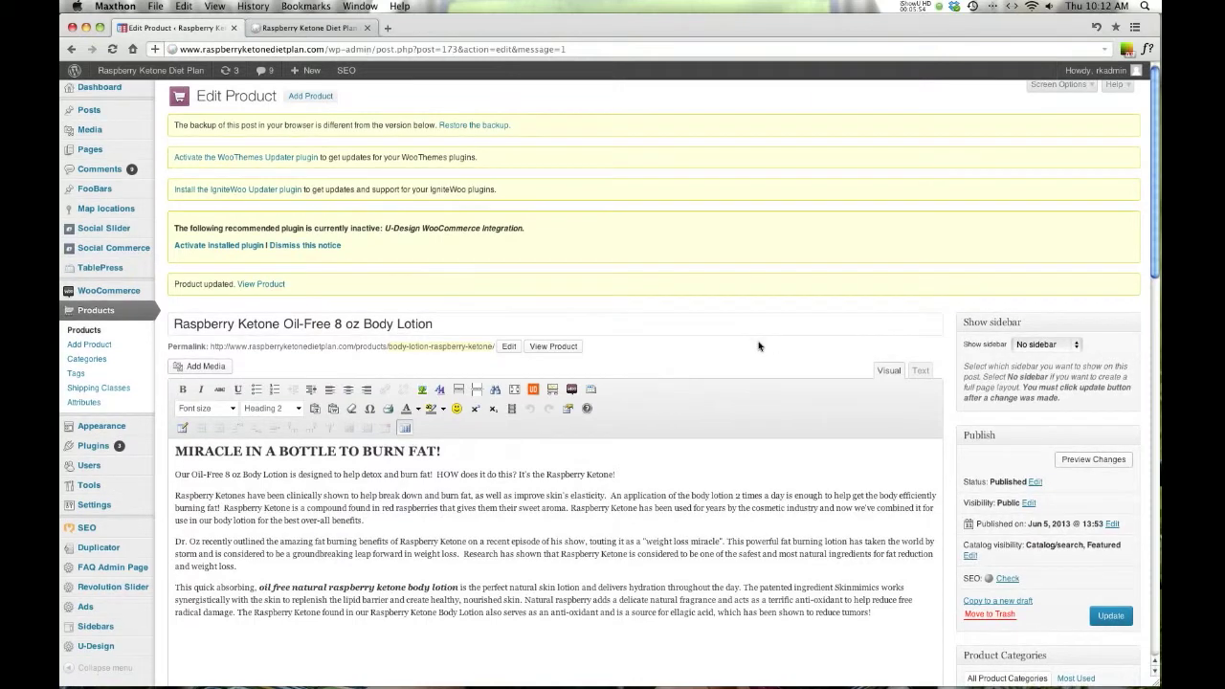
pyautogui.scroll(-3, 742, 346)
pyautogui.scroll(4, 739, 344)
pyautogui.scroll(-5, 733, 343)
pyautogui.scroll(-1, 755, 339)
pyautogui.scroll(6, 756, 337)
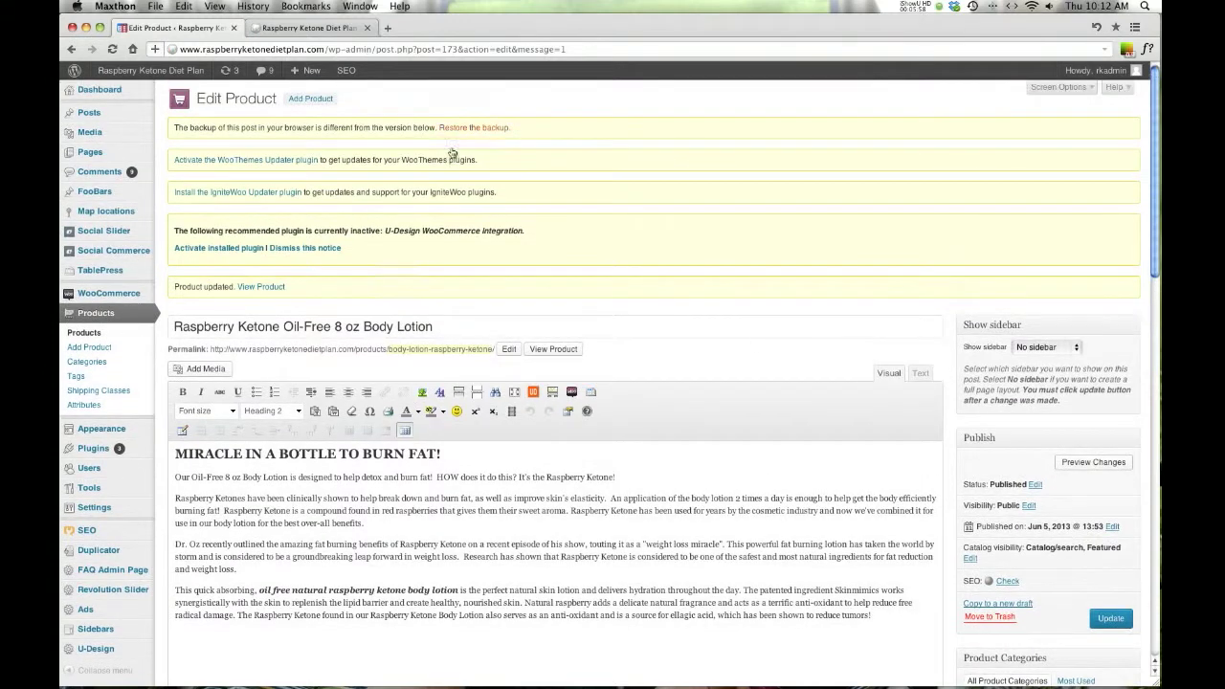
# - Type placeholder text 'fdfdfdfdf' after Keytone in the Top Content editor
pyautogui.click(1053, 87)
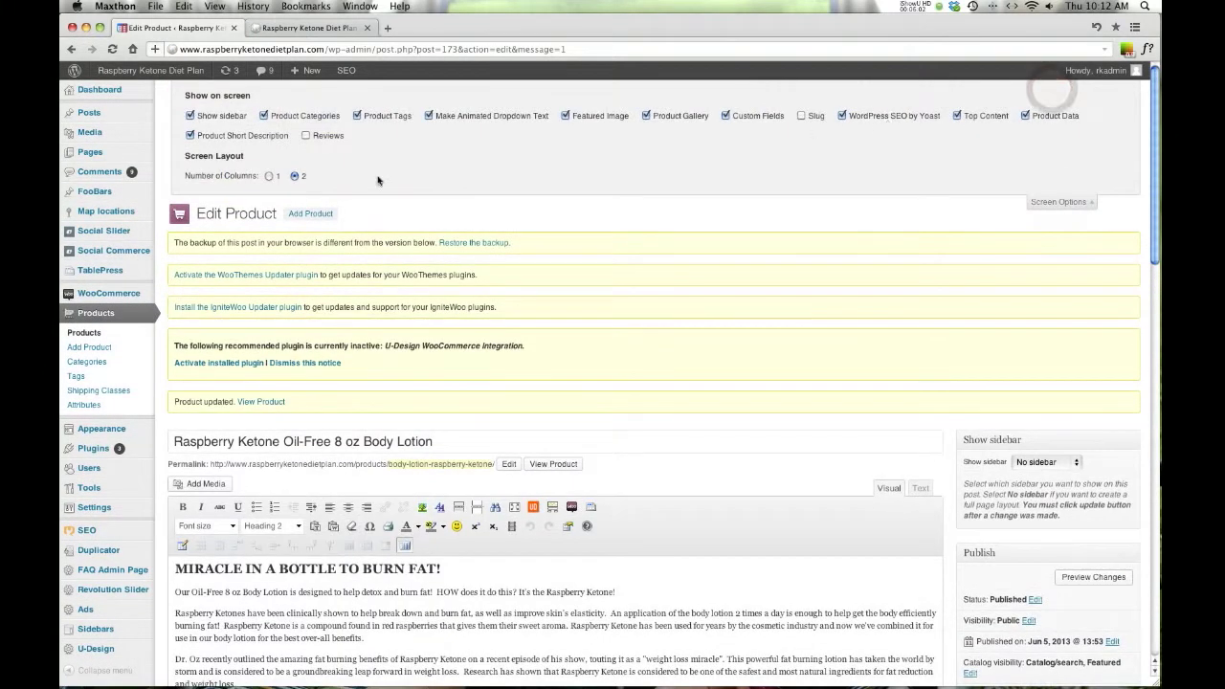
pyautogui.click(1060, 202)
pyautogui.scroll(-10, 760, 206)
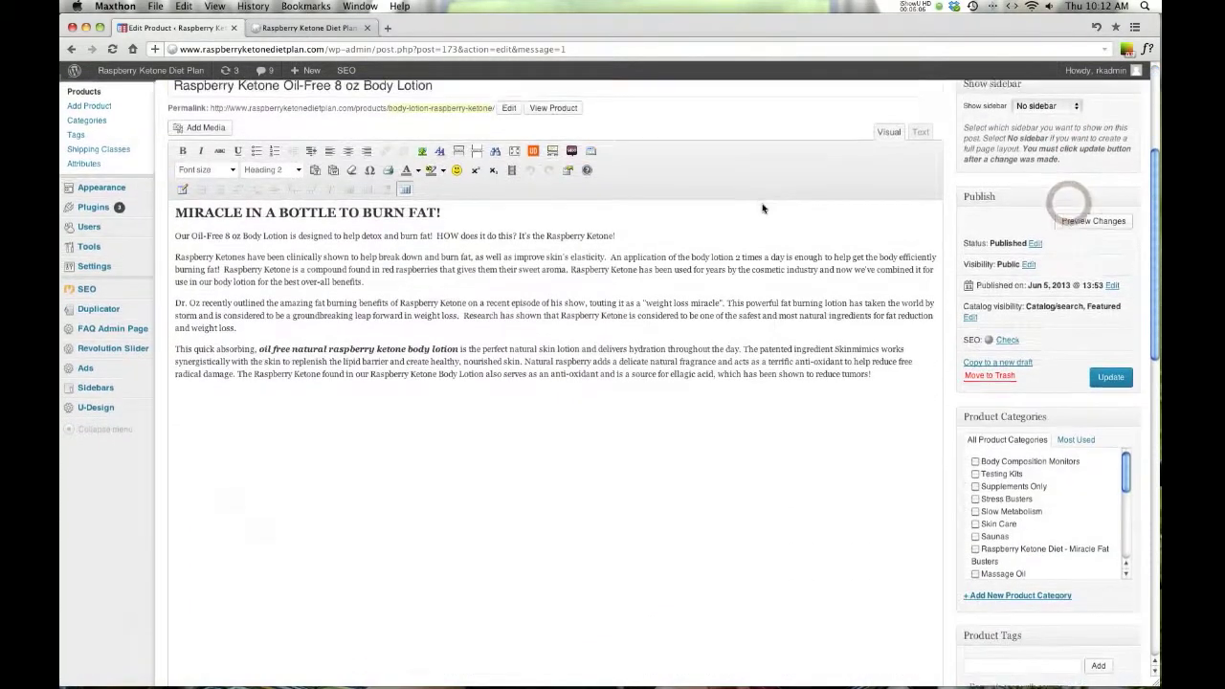
pyautogui.scroll(-5, 760, 206)
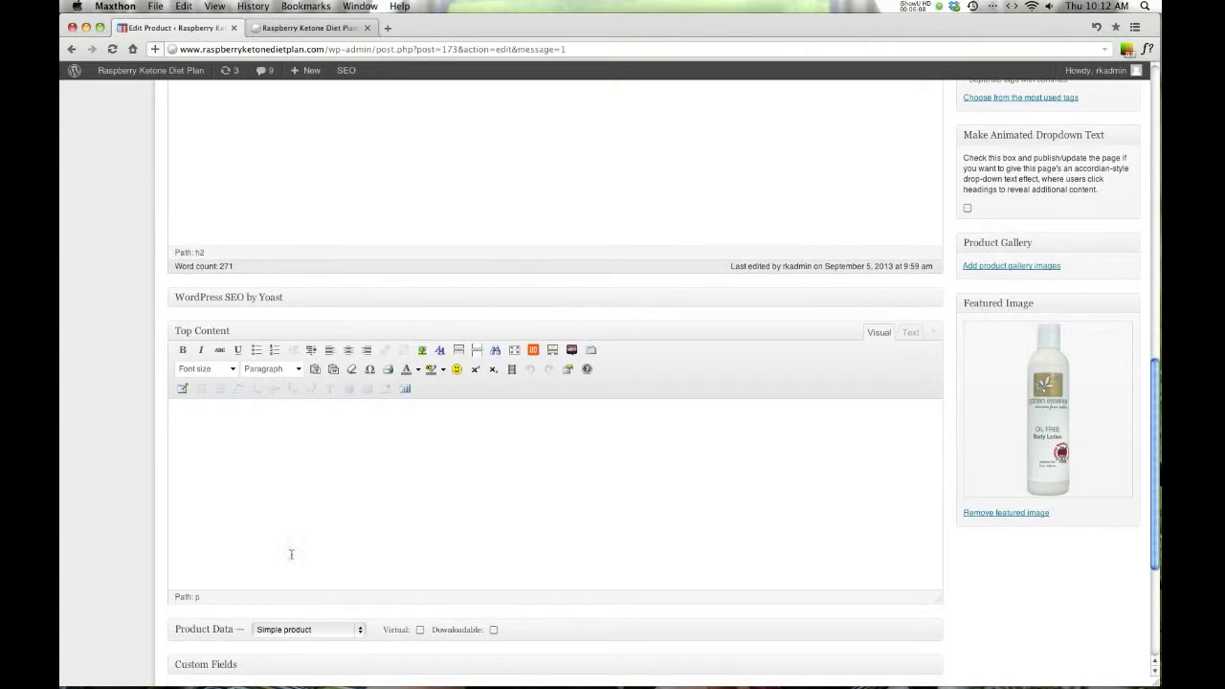
pyautogui.write('fdfdfdfdf')
pyautogui.scroll(15, 507, 486)
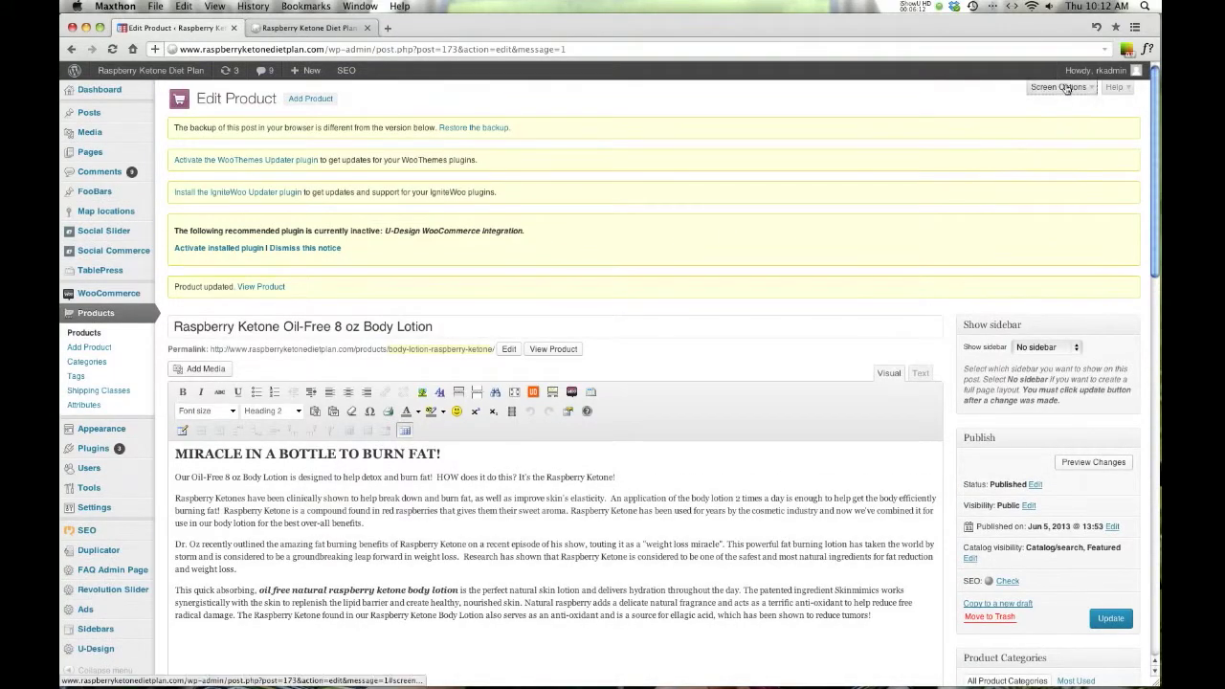
# - Re-enable the Top Content box in Screen Options and scroll down to it
pyautogui.click(1059, 87)
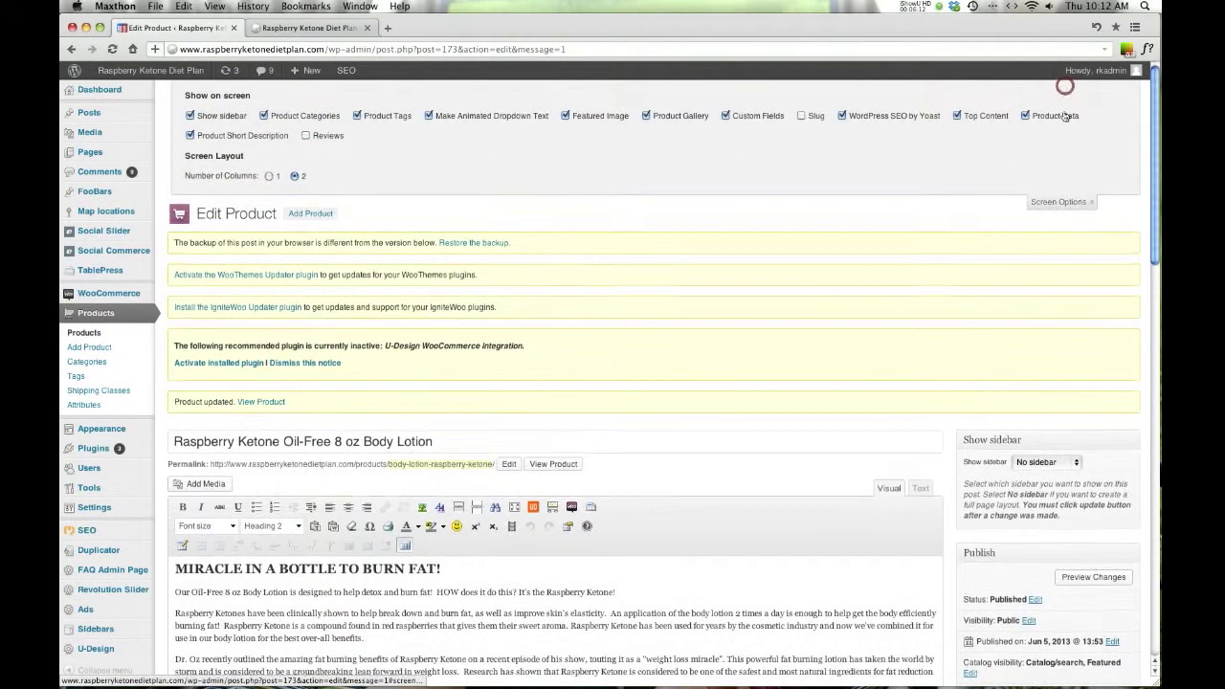
pyautogui.click(957, 117)
pyautogui.click(1067, 204)
pyautogui.scroll(-3, 588, 296)
pyautogui.scroll(-10, 586, 296)
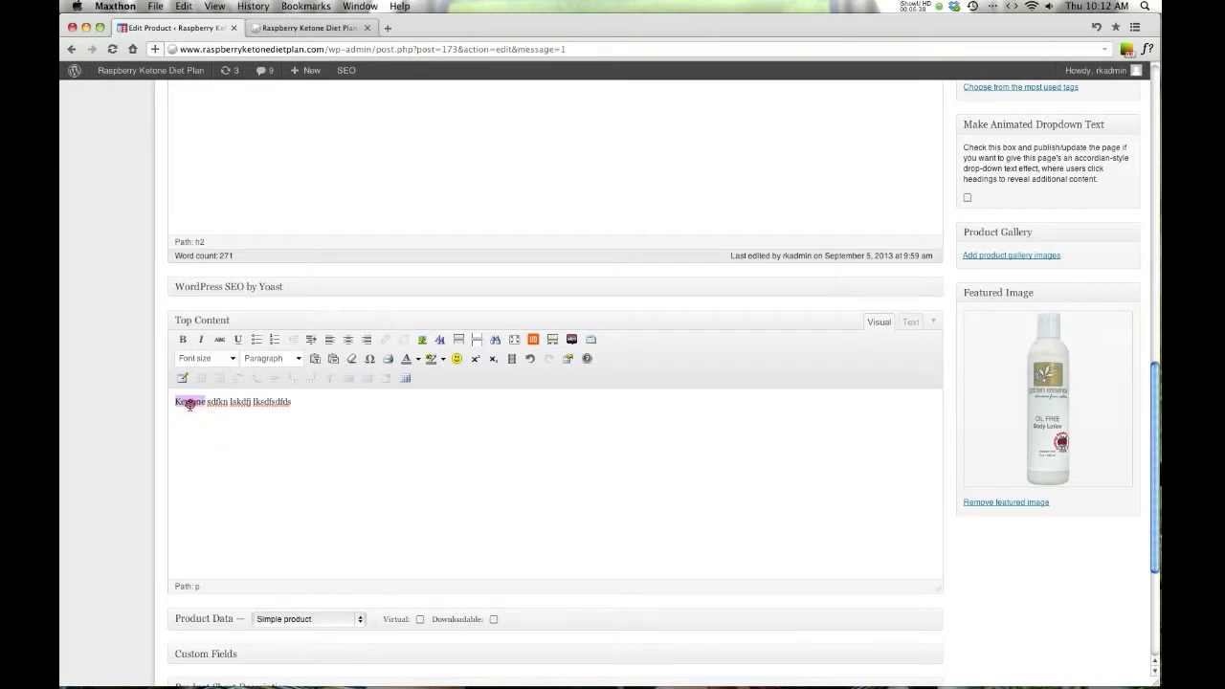
# - Link the word Keytone in Top Content to '#' and update the product
pyautogui.click(383, 340)
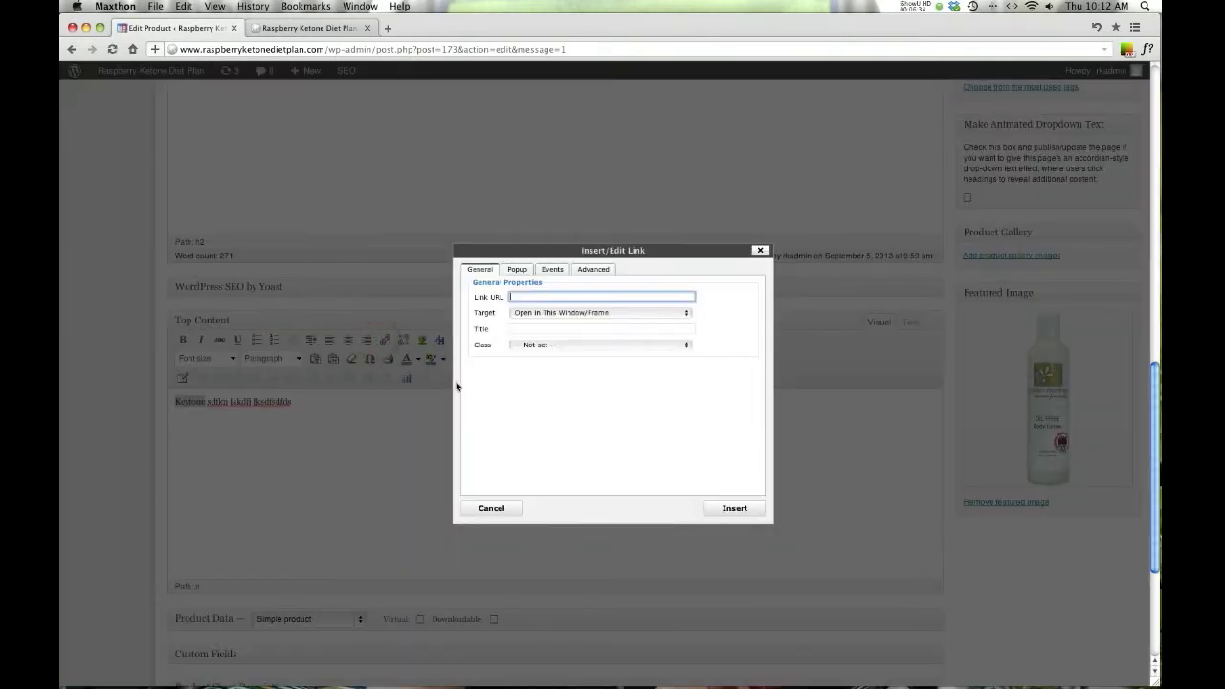
pyautogui.write('#')
pyautogui.click(731, 508)
pyautogui.scroll(15, 831, 510)
pyautogui.click(1111, 429)
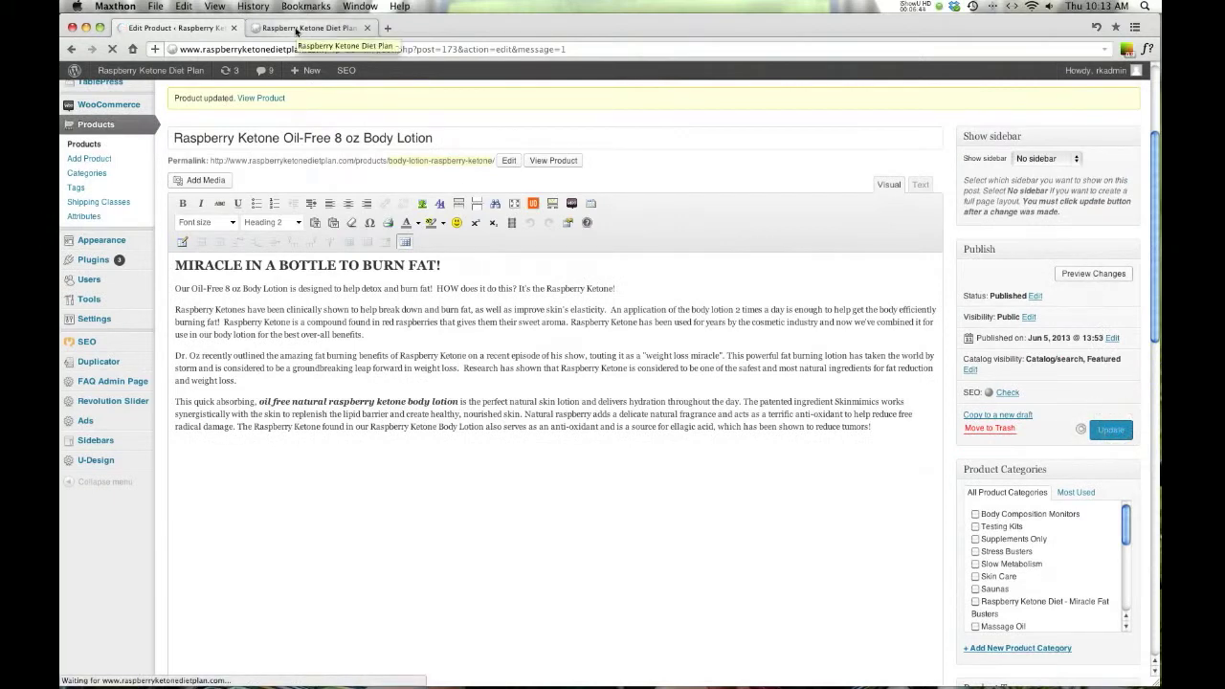
# - Dismiss the Save 20% popup and close the Raspberry Ketone Diet Plan site tab
pyautogui.click(296, 29)
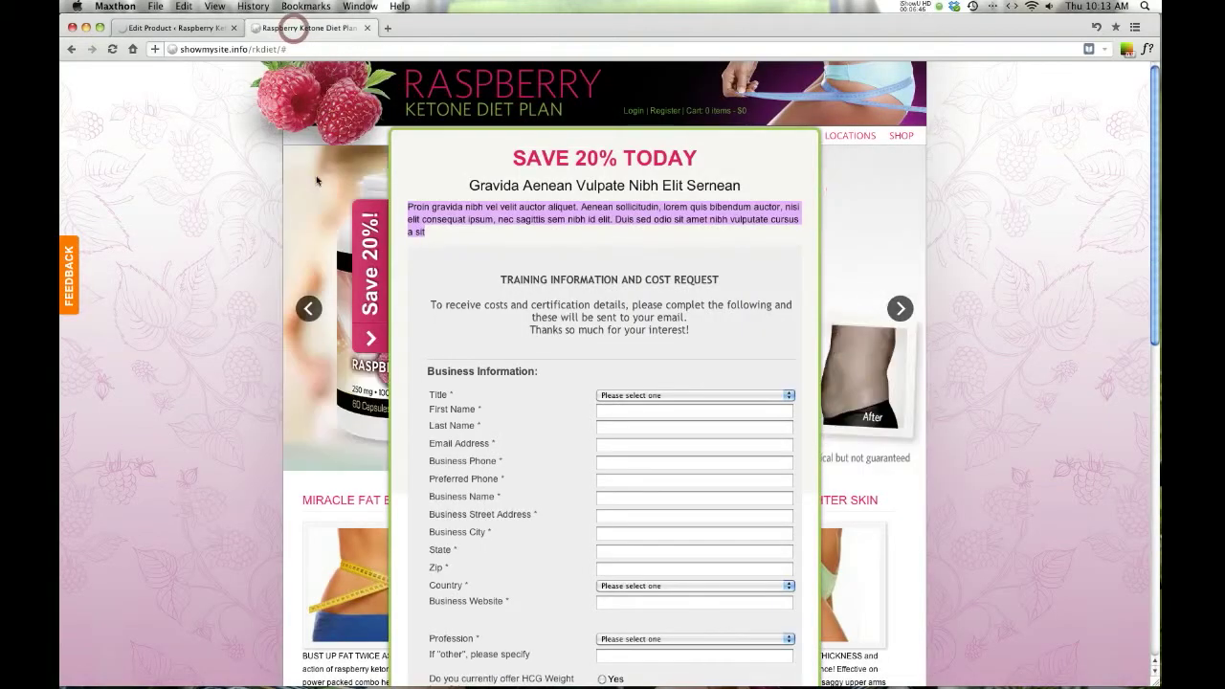
pyautogui.click(370, 337)
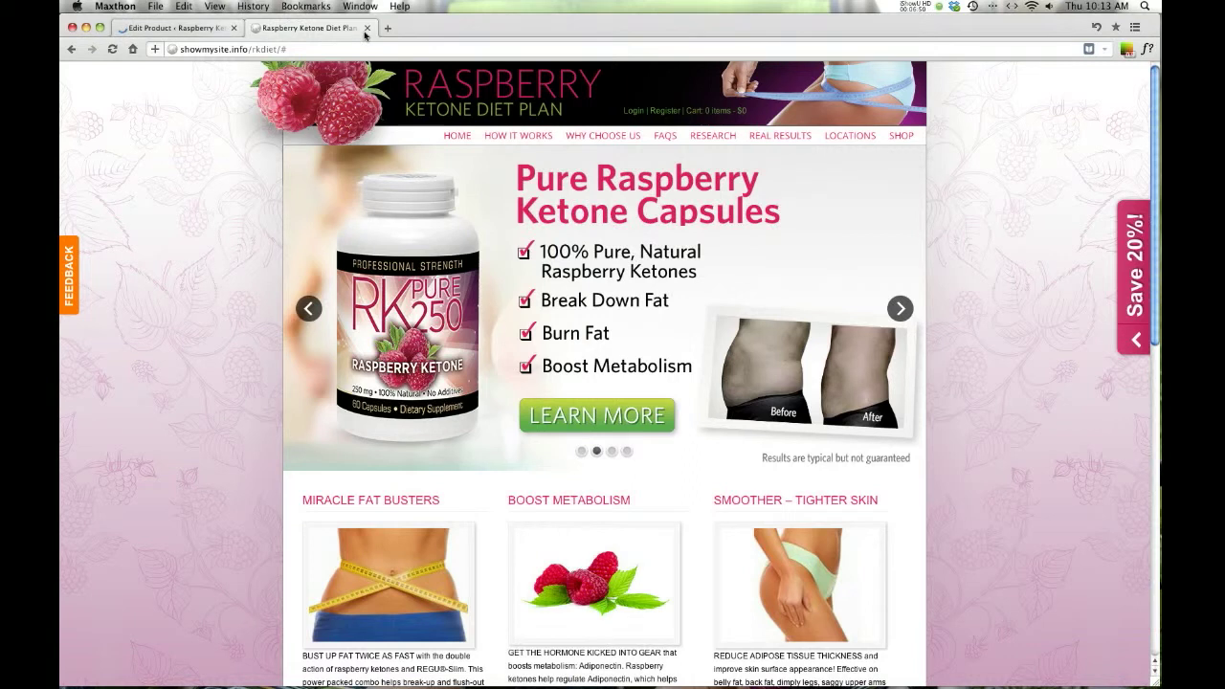
pyautogui.click(205, 30)
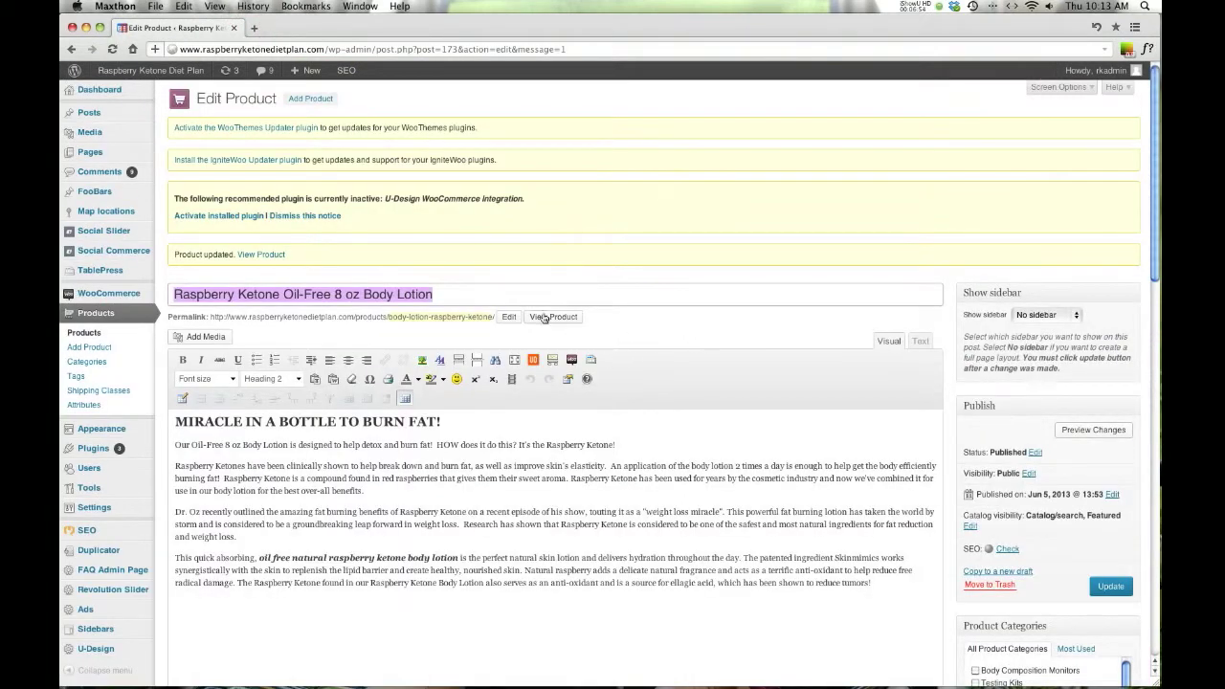
# - Open View Product in a new tab and switch to the live body lotion page
pyautogui.rightClick(553, 318)
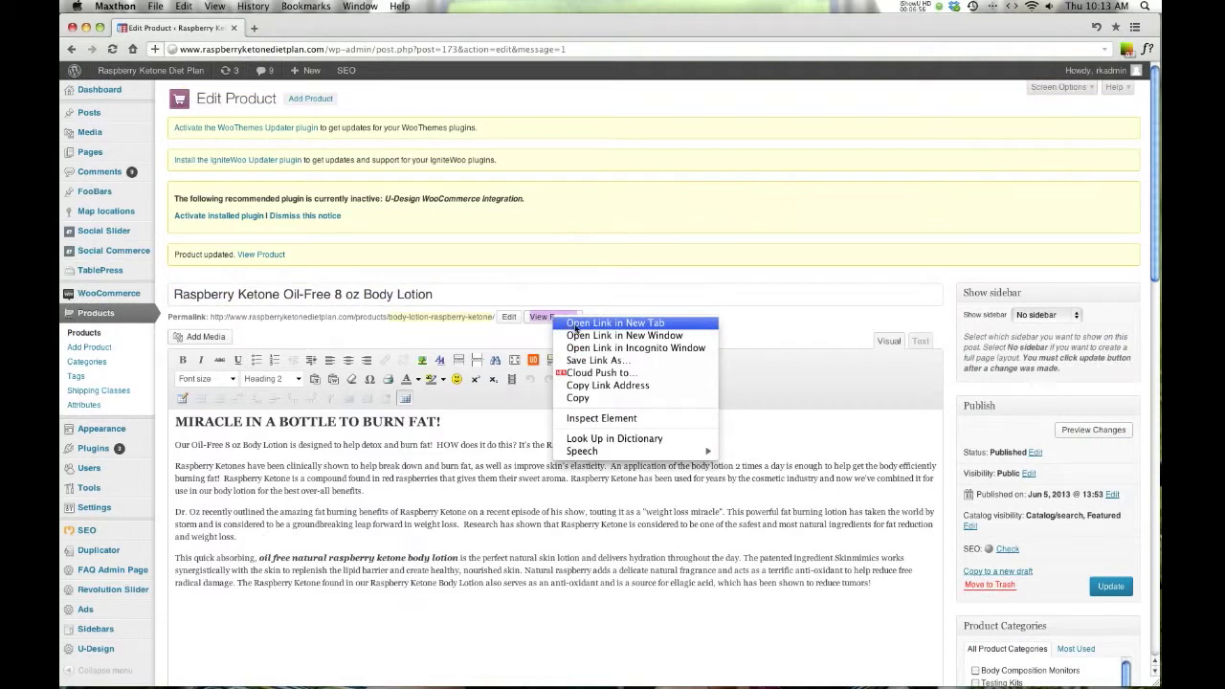
pyautogui.click(575, 323)
pyautogui.click(304, 29)
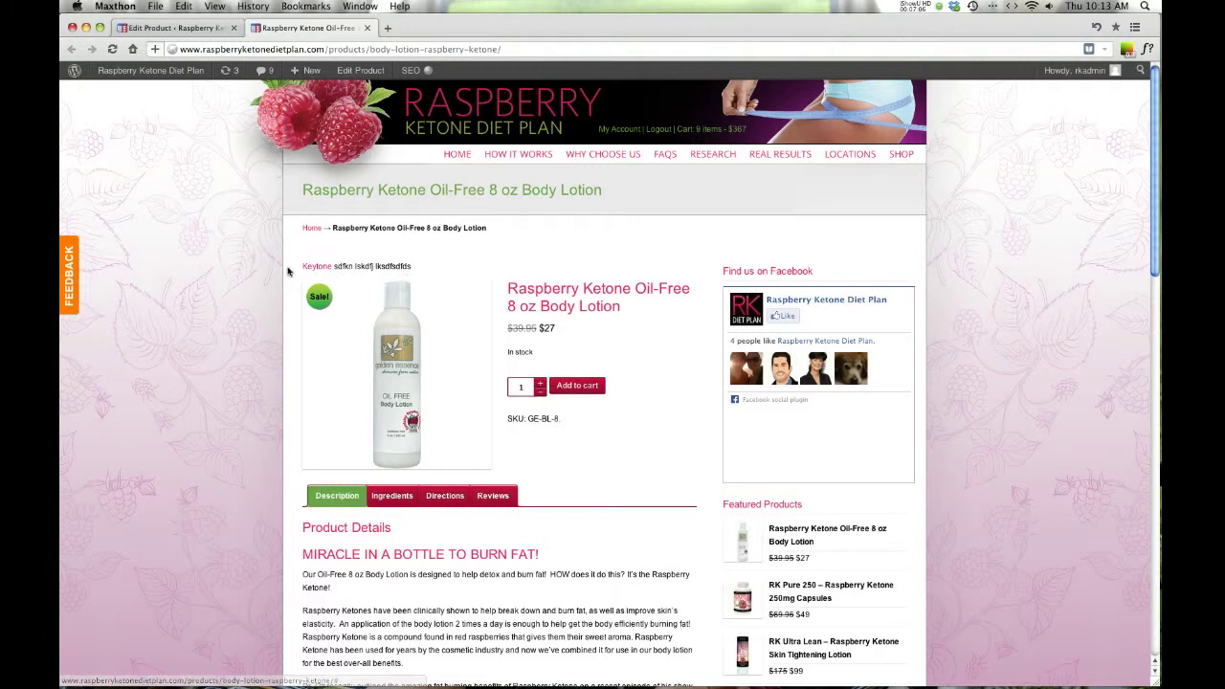
# - Delete the whole Top Content line and update the body lotion product
pyautogui.click(182, 27)
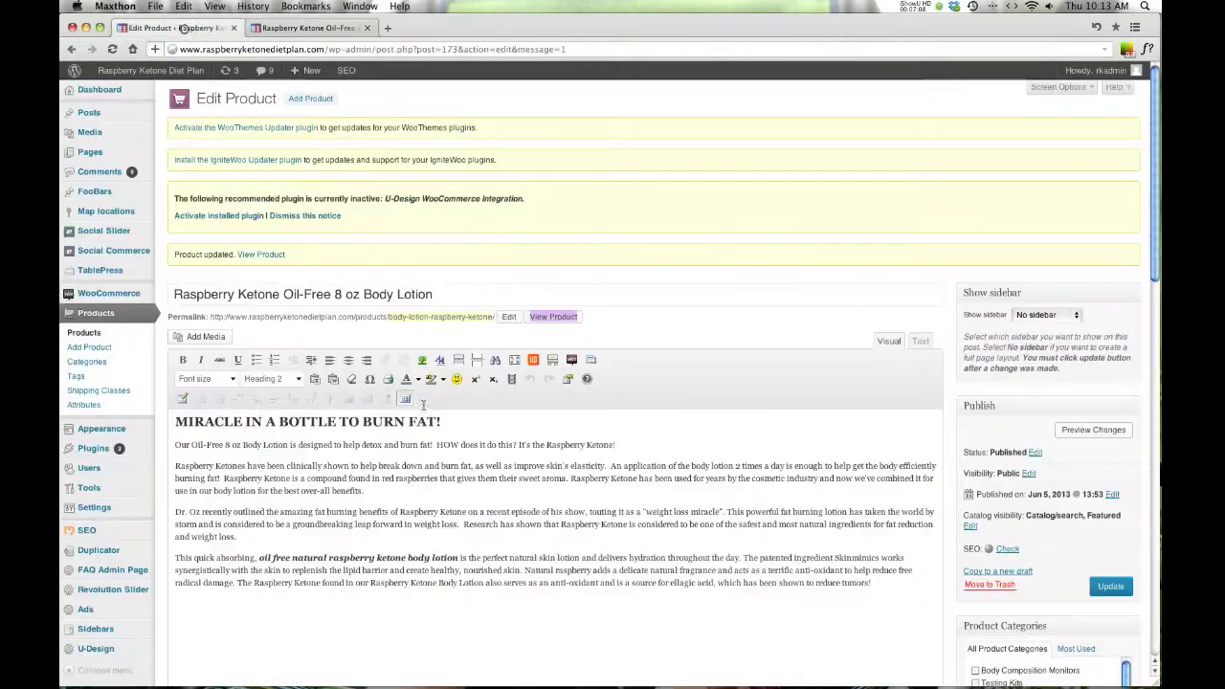
pyautogui.scroll(-15, 390, 543)
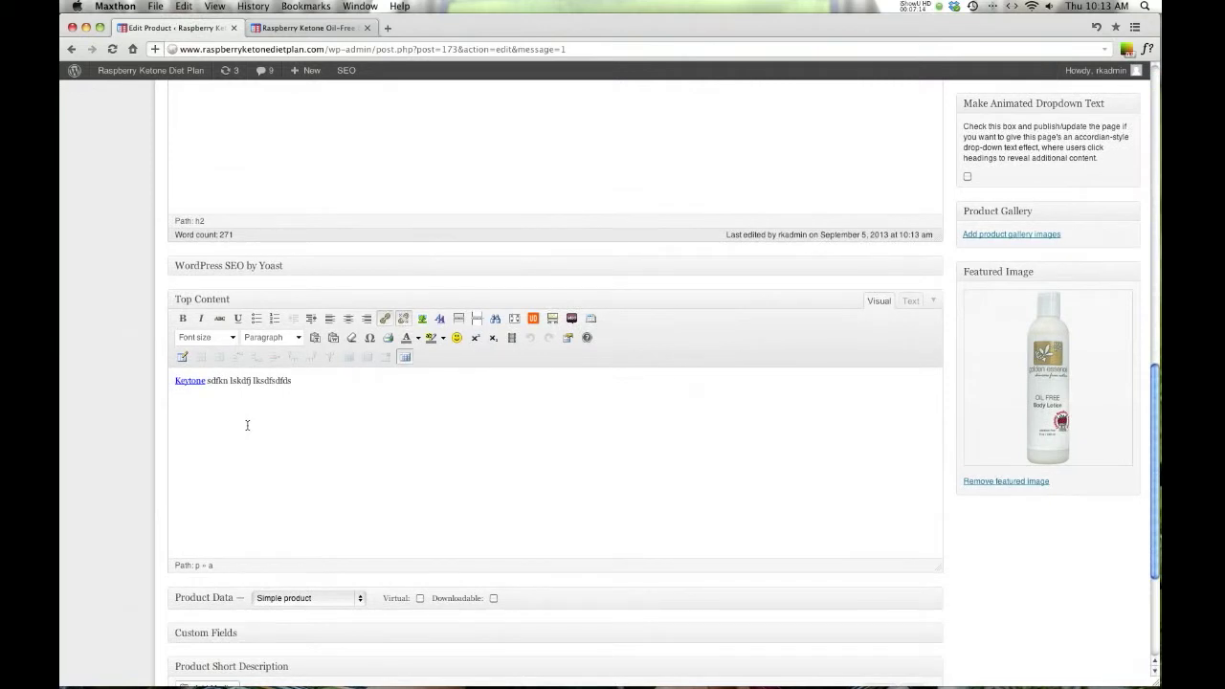
pyautogui.tripleClick(278, 382)
pyautogui.press('BackSpace')
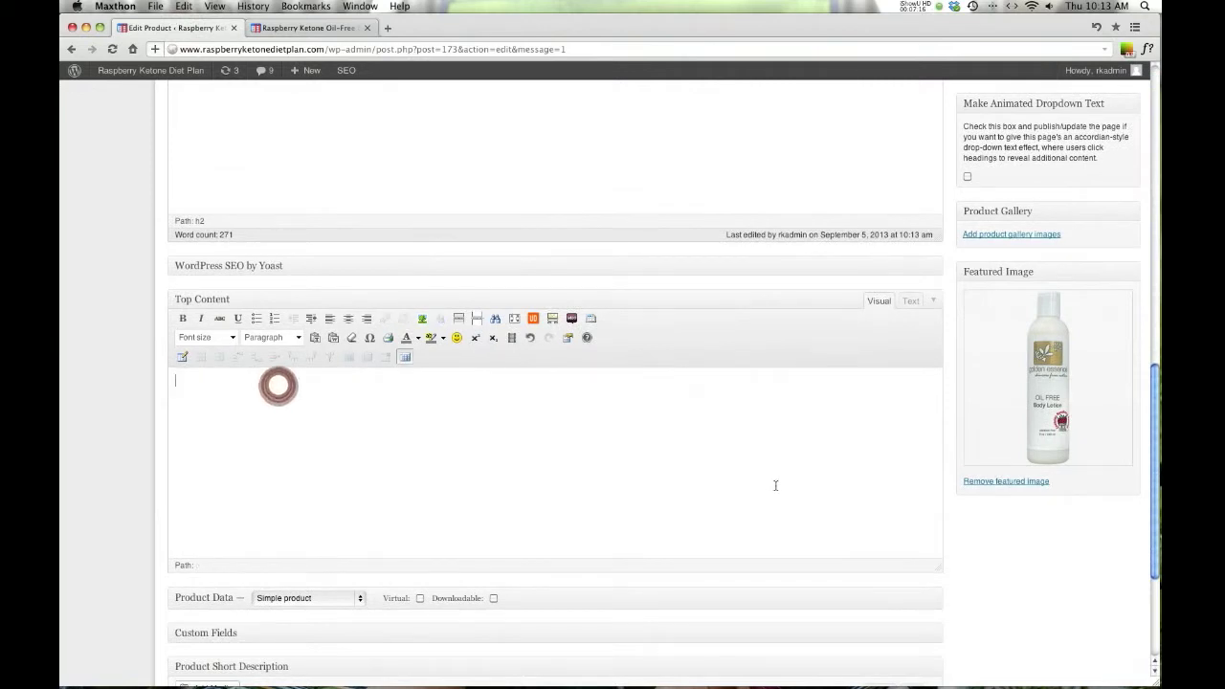
pyautogui.scroll(10, 278, 384)
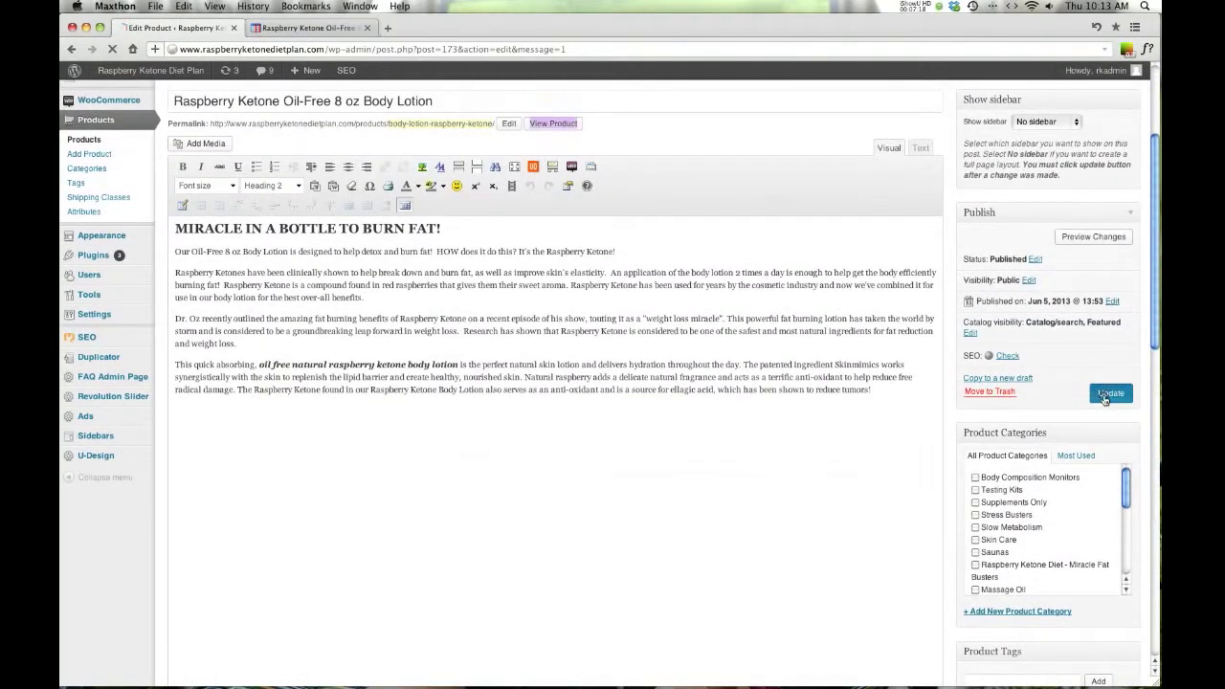
pyautogui.click(1107, 394)
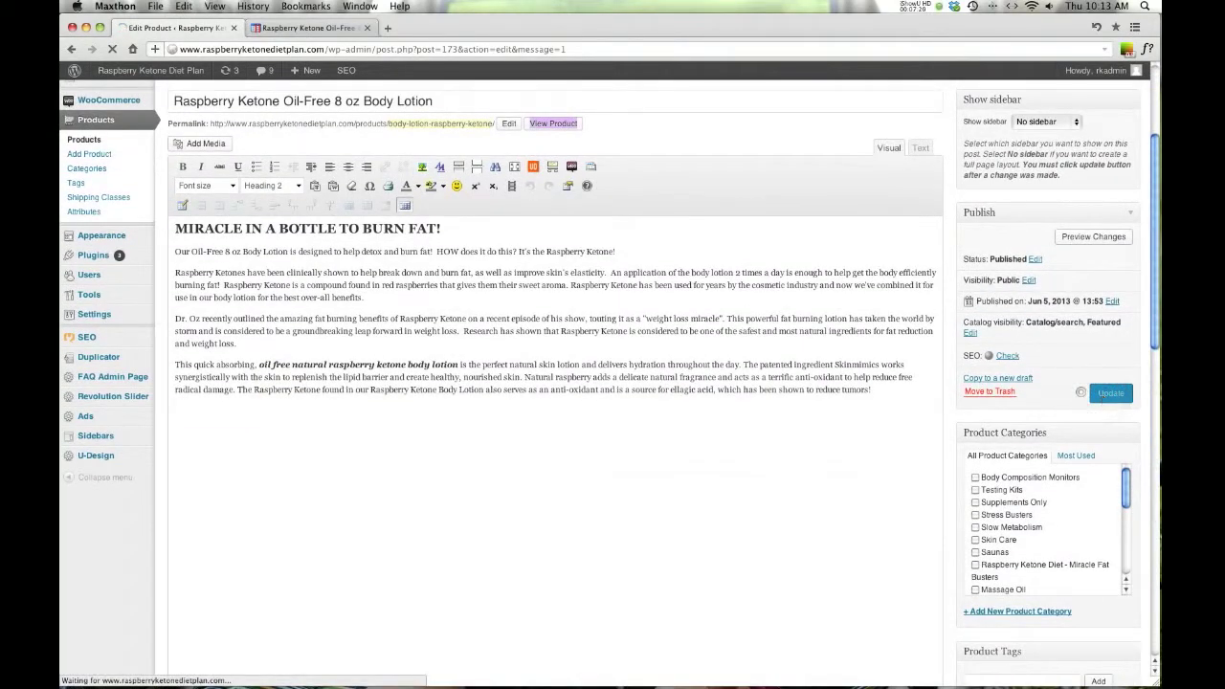